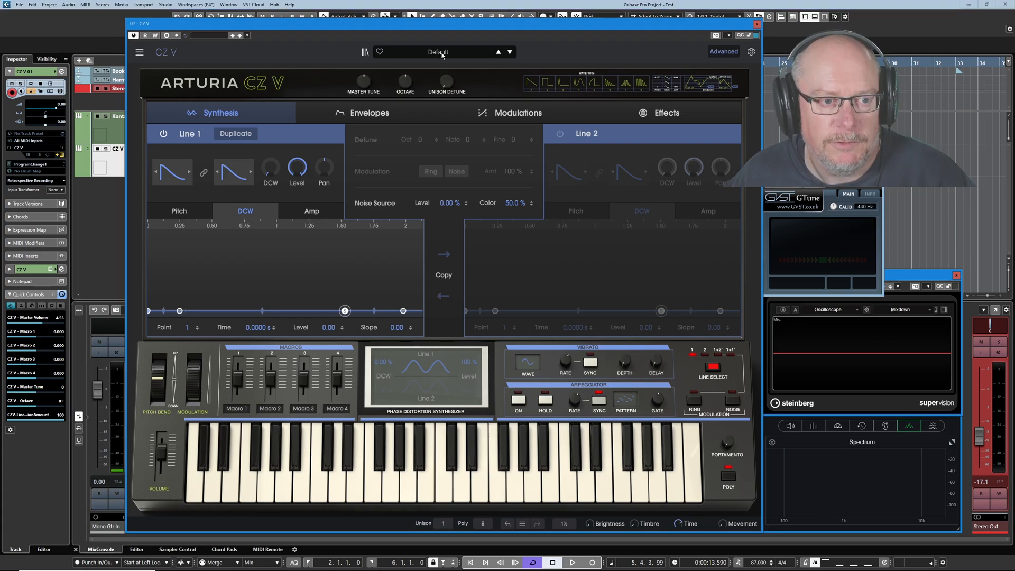
Step: Look through the presets in the Template category and keep the Default preset
left_click(438, 52)
mouse_move(445, 180)
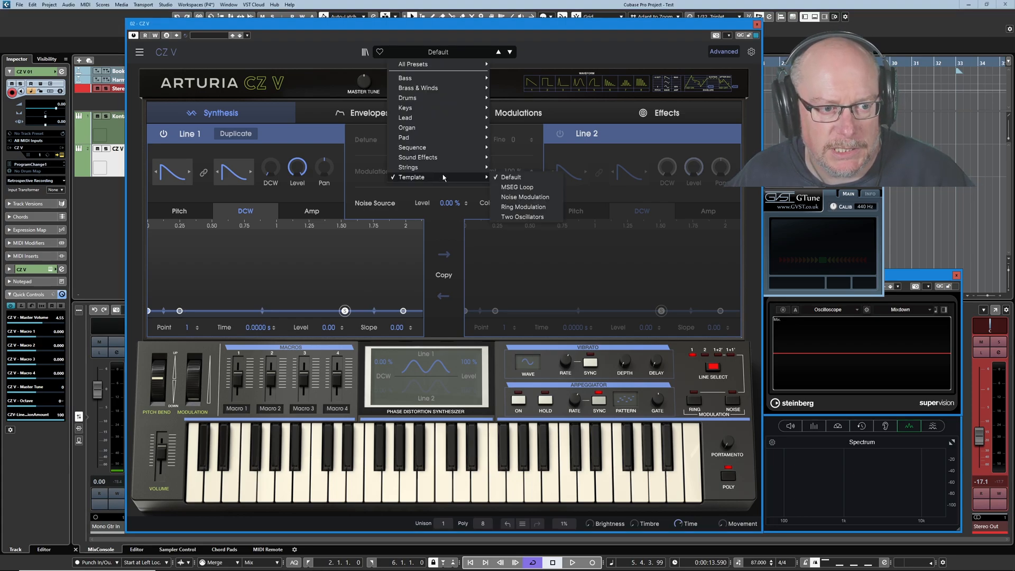
left_click(309, 132)
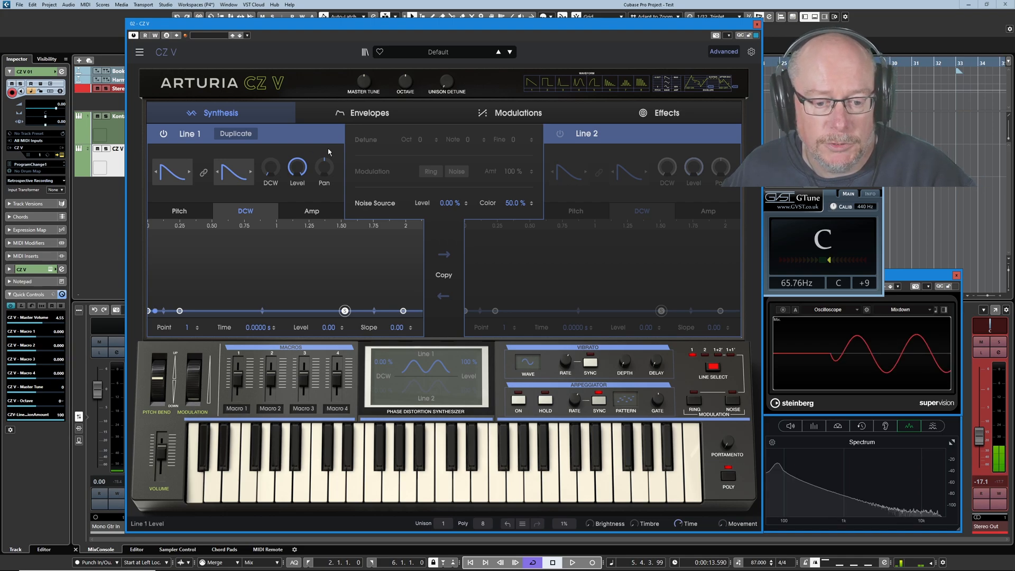
Step: Raise Line 1's DCW amount in stages, from about 24% up to 100%
mouse_move(270, 169)
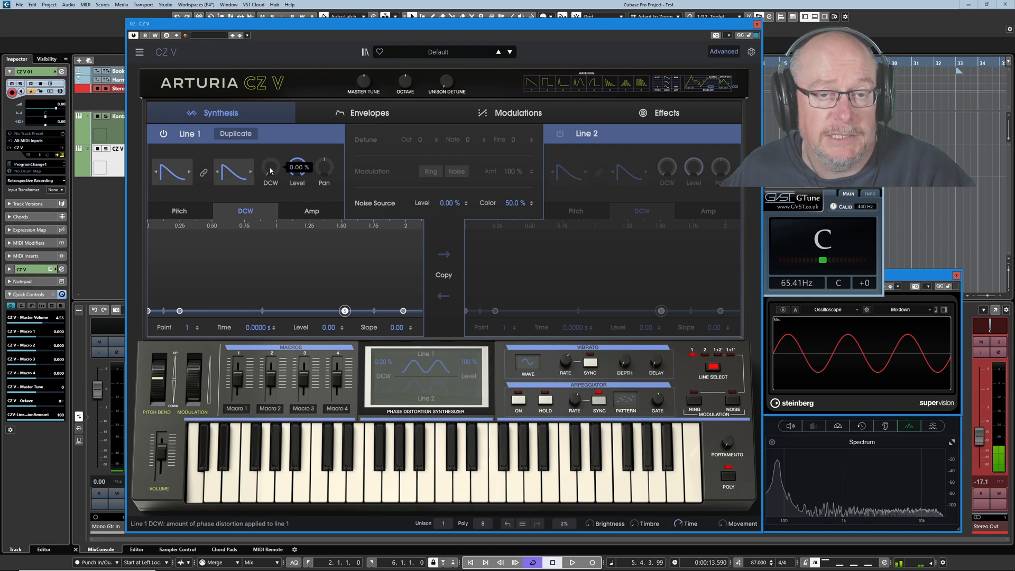
left_click_drag(268, 173, 269, 162)
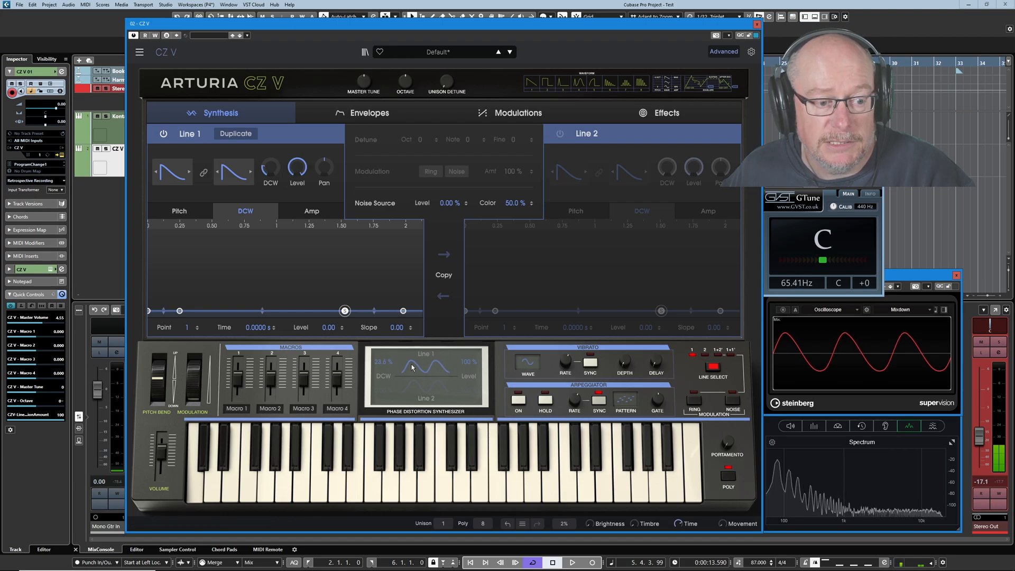
mouse_move(272, 170)
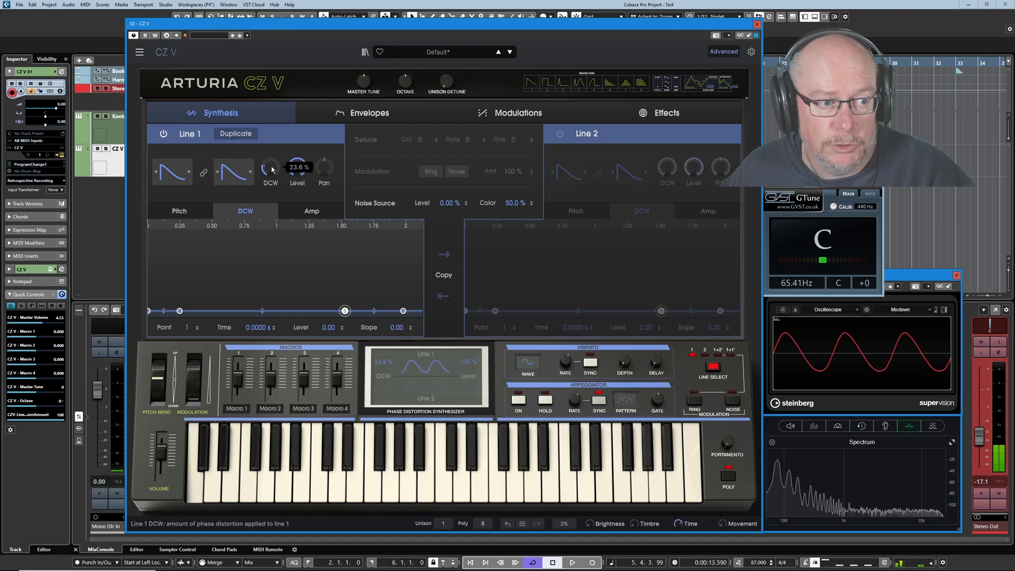
left_click_drag(271, 167, 271, 158)
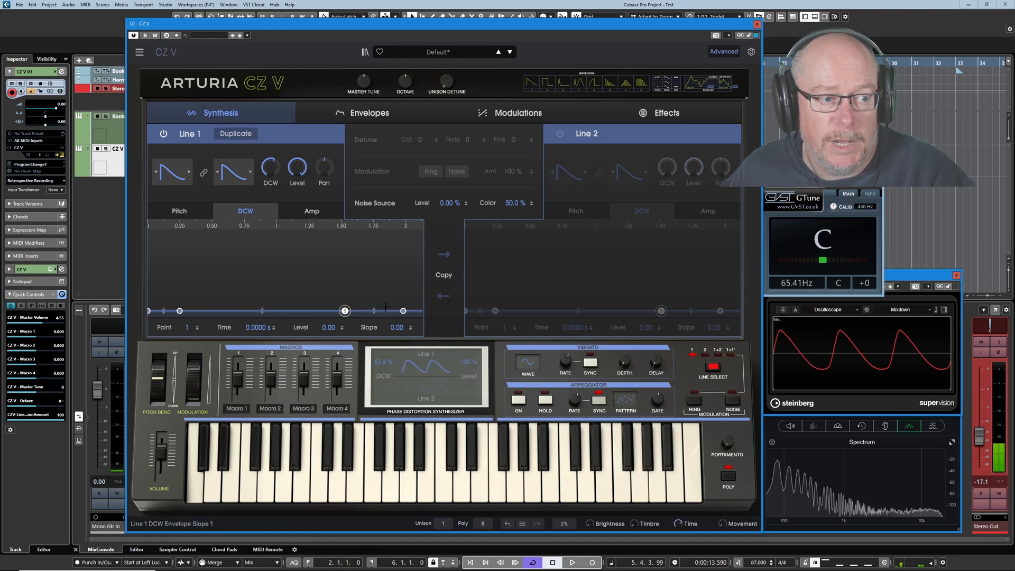
left_click(344, 311)
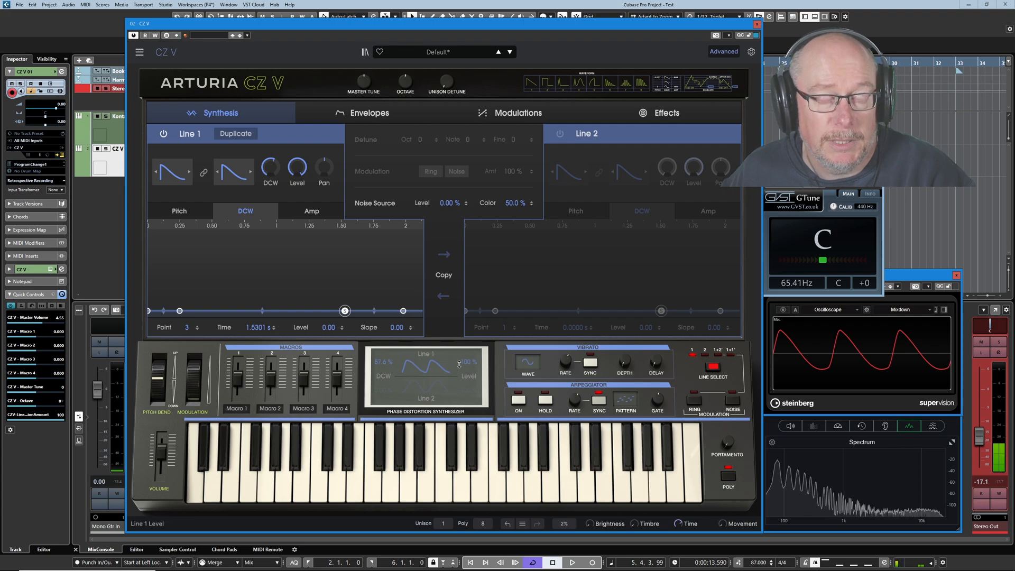
mouse_move(270, 172)
left_click_drag(270, 167, 271, 130)
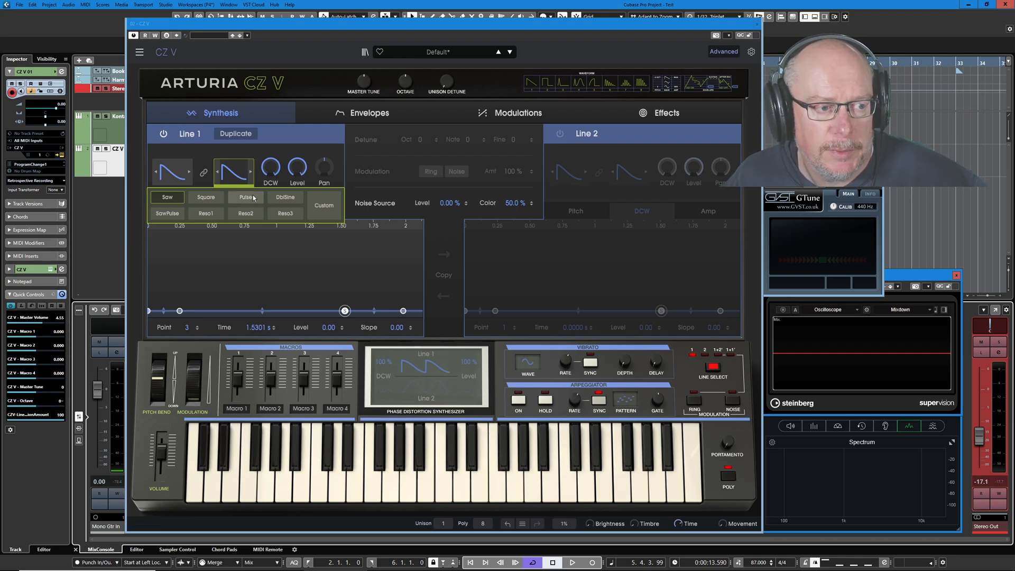
Step: Set Line 1's second waveform to Pulse
left_click(233, 172)
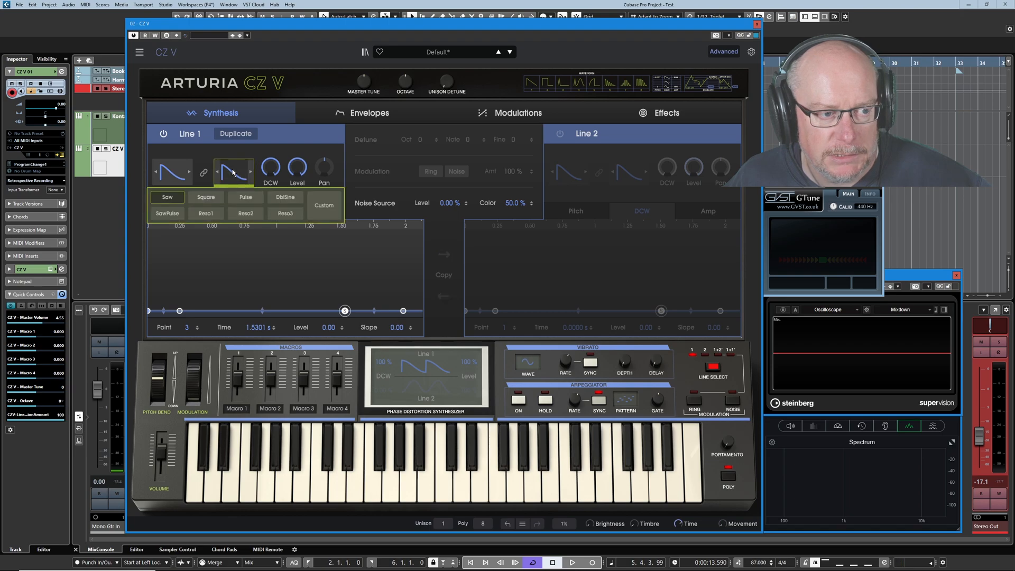
left_click(249, 199)
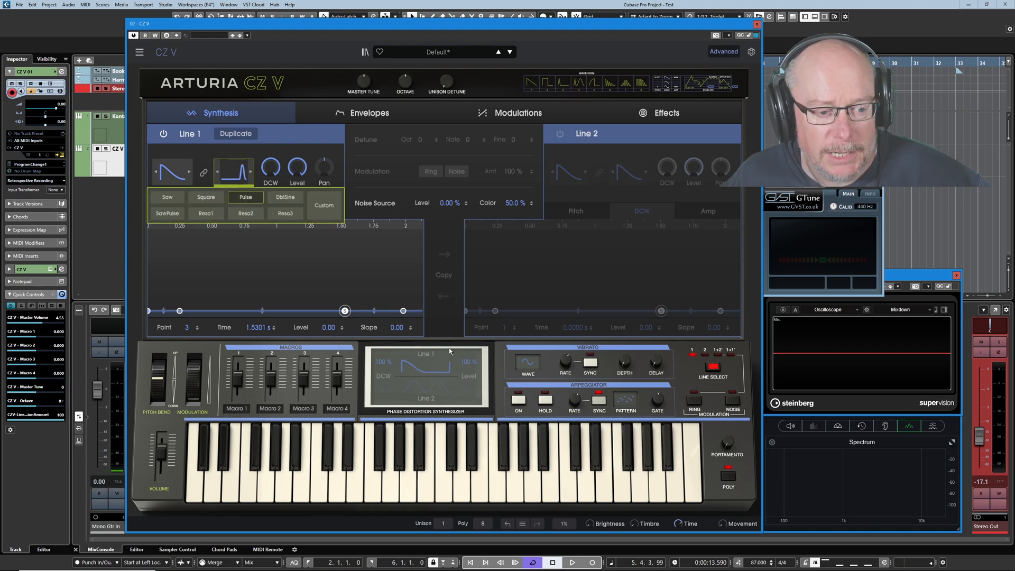
left_click(455, 323)
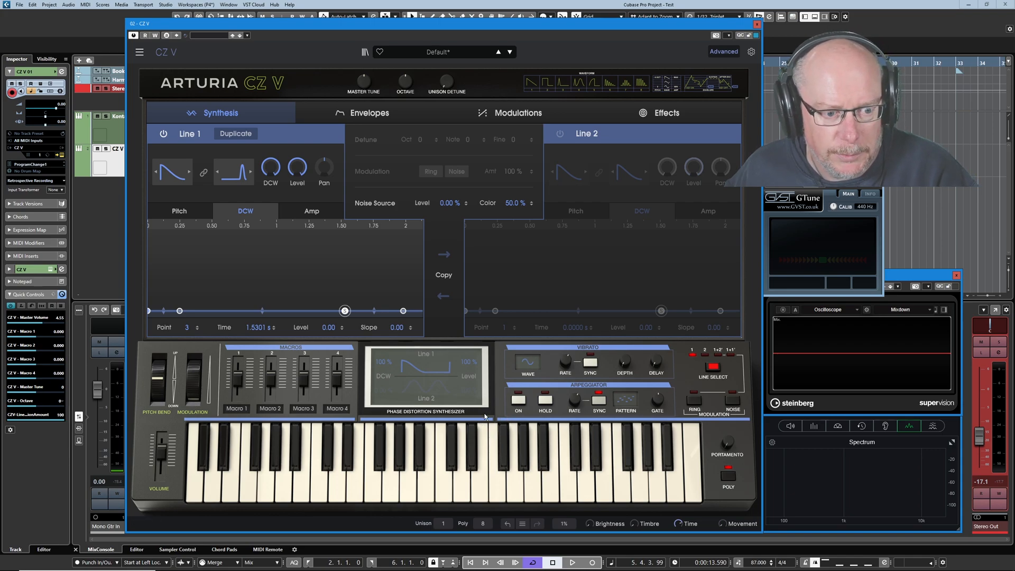
Step: Freeze the oscilloscope trace at intervals while lowering Line 1's DCW amount to 74.8%, and release the freeze
mouse_move(269, 166)
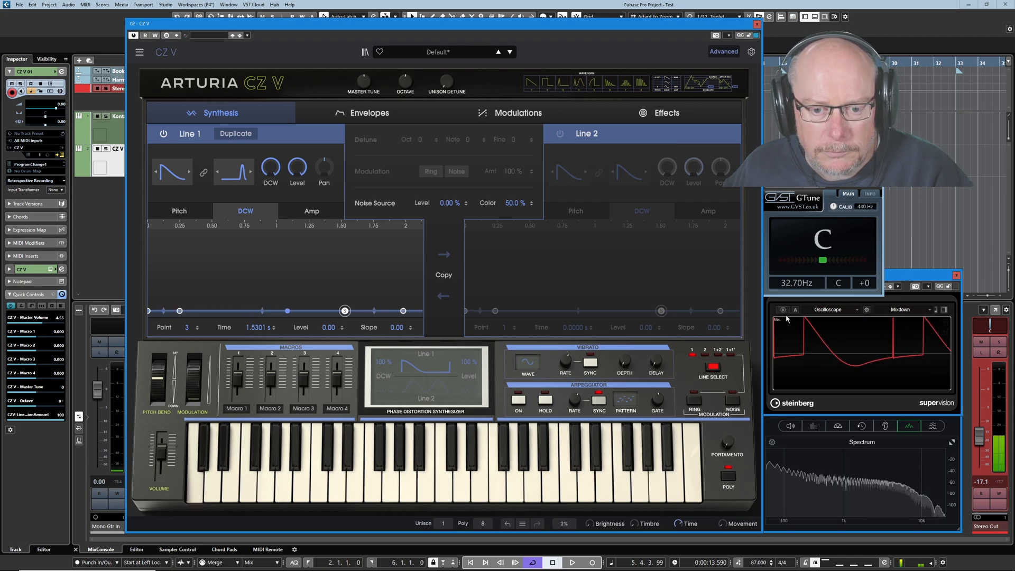
left_click(878, 344)
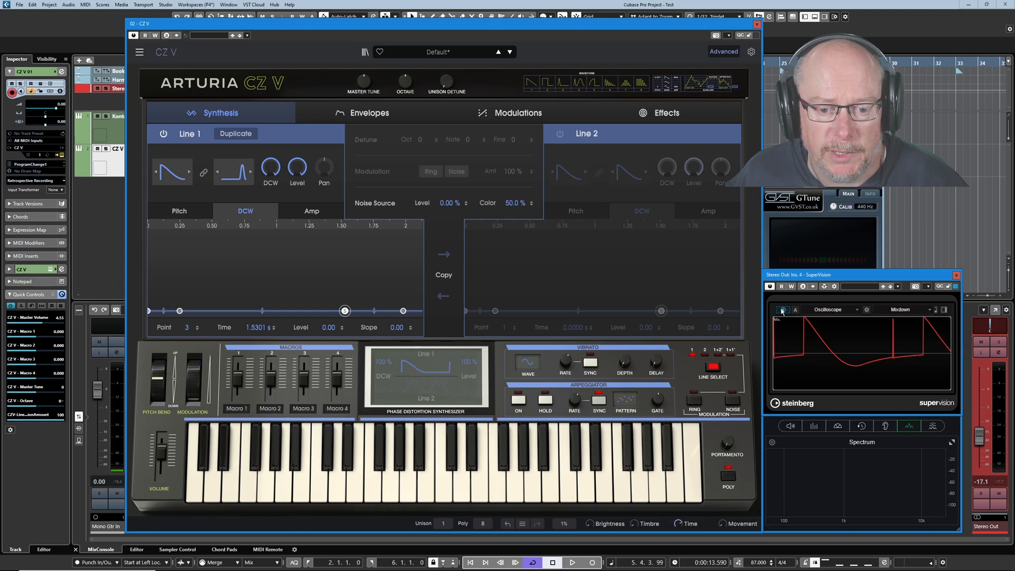
left_click(782, 310)
left_click_drag(270, 170, 270, 186)
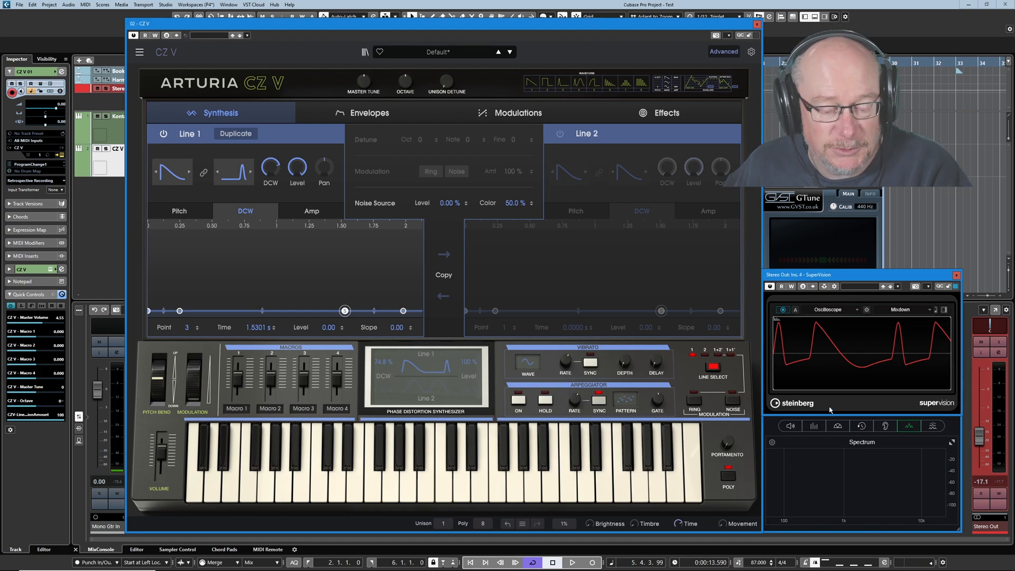
left_click(782, 311)
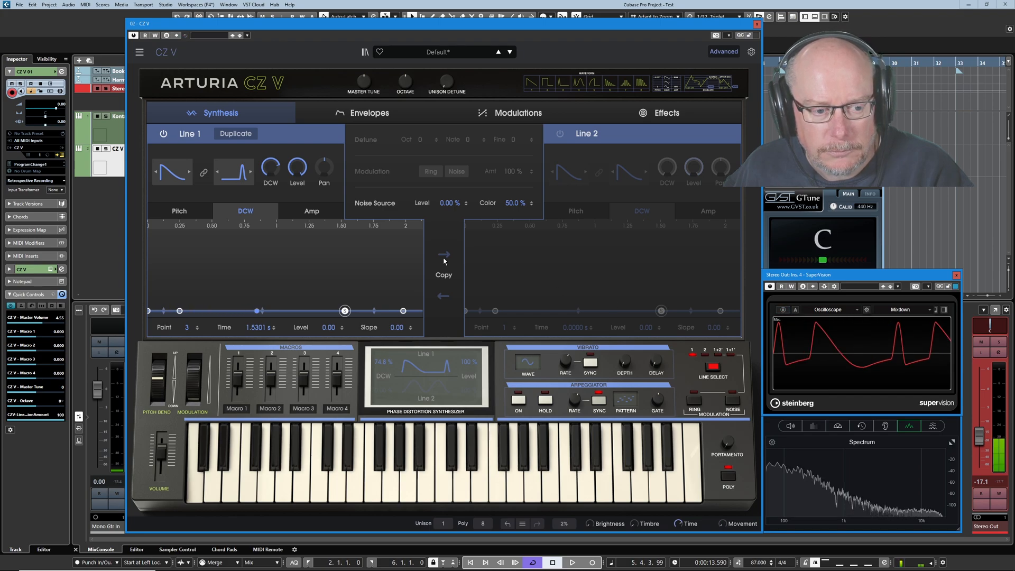
Step: Vary Line 1's DCW amount to about 45% and 68.8%, and reset it to 0%
left_click_drag(270, 171, 270, 184)
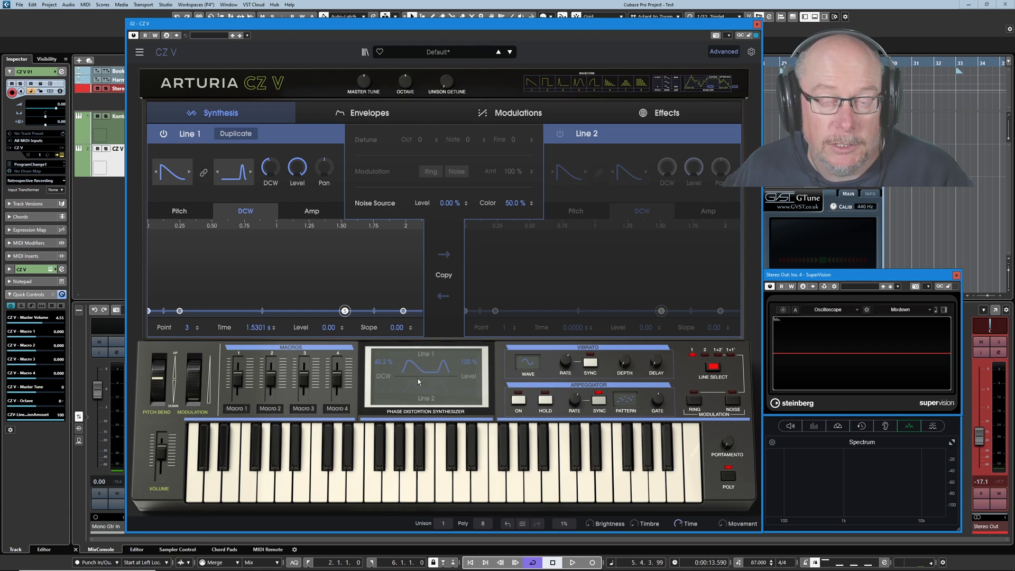
mouse_move(271, 168)
left_click_drag(271, 168, 271, 143)
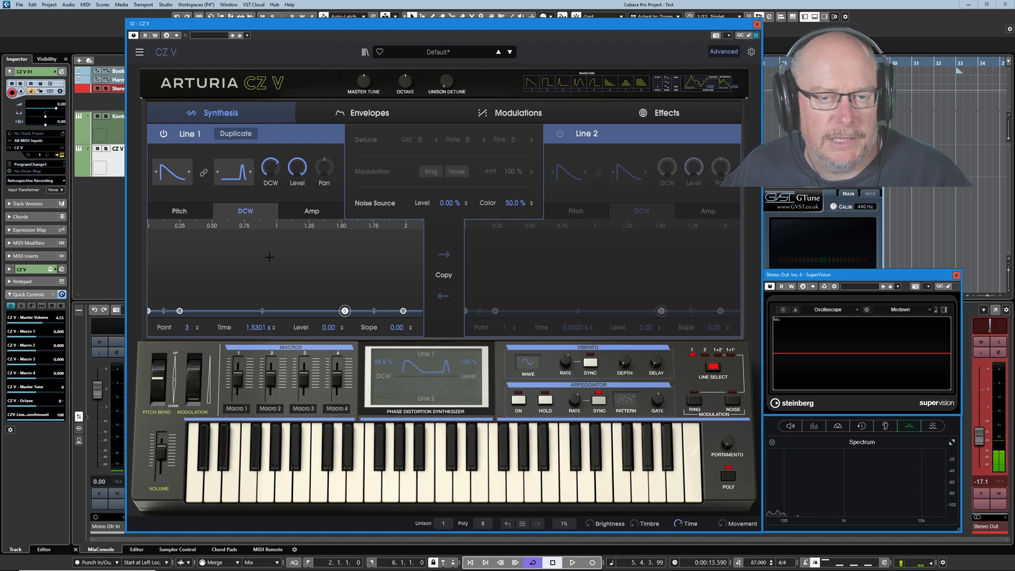
mouse_move(275, 173)
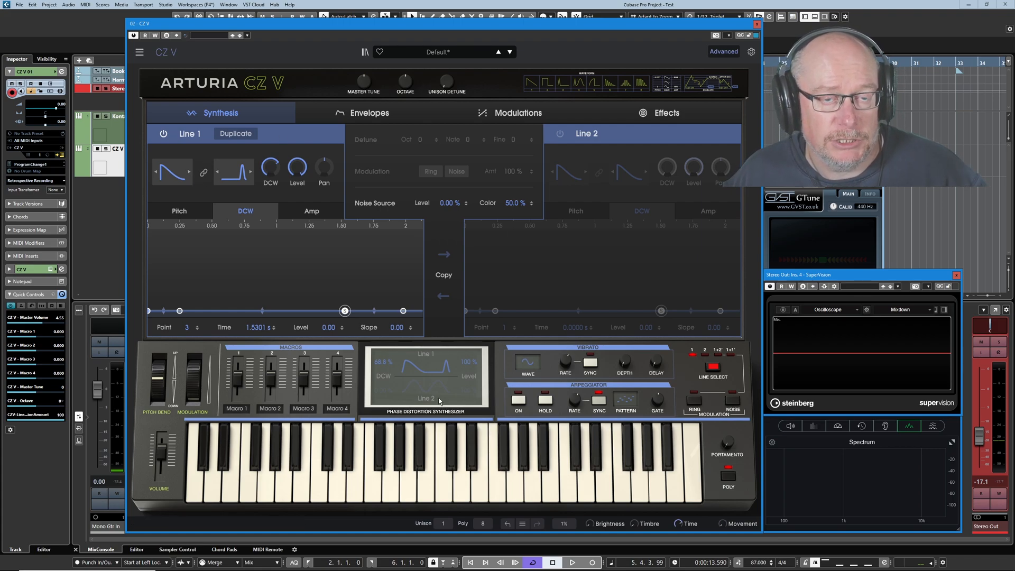
double_click(270, 168)
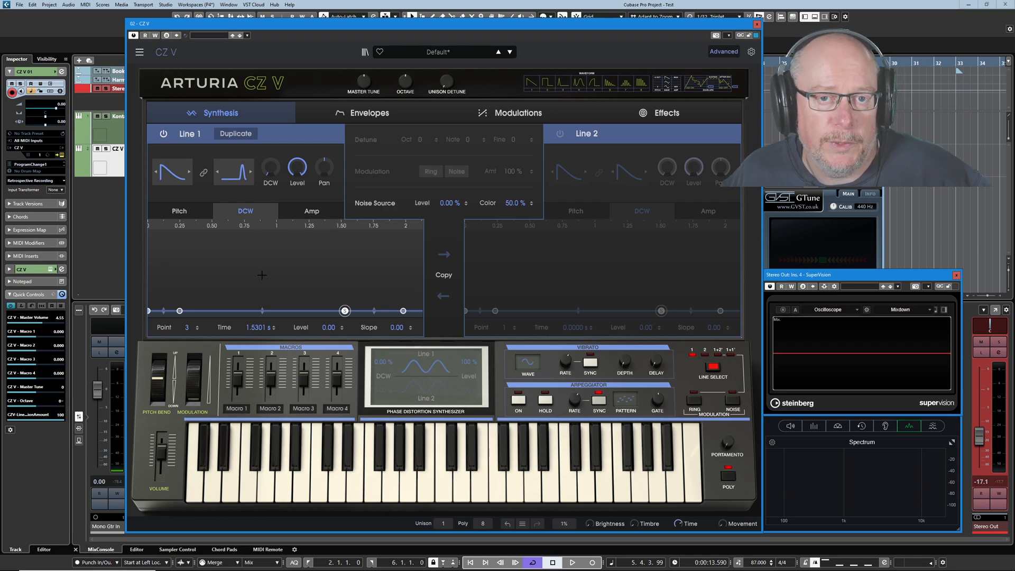
Step: Shape Line 1's DCW envelope with points at about 0.63 s, level 1.00; 0.99 s, level 0.249; and 1.35 s, level 1.00
left_click(185, 211)
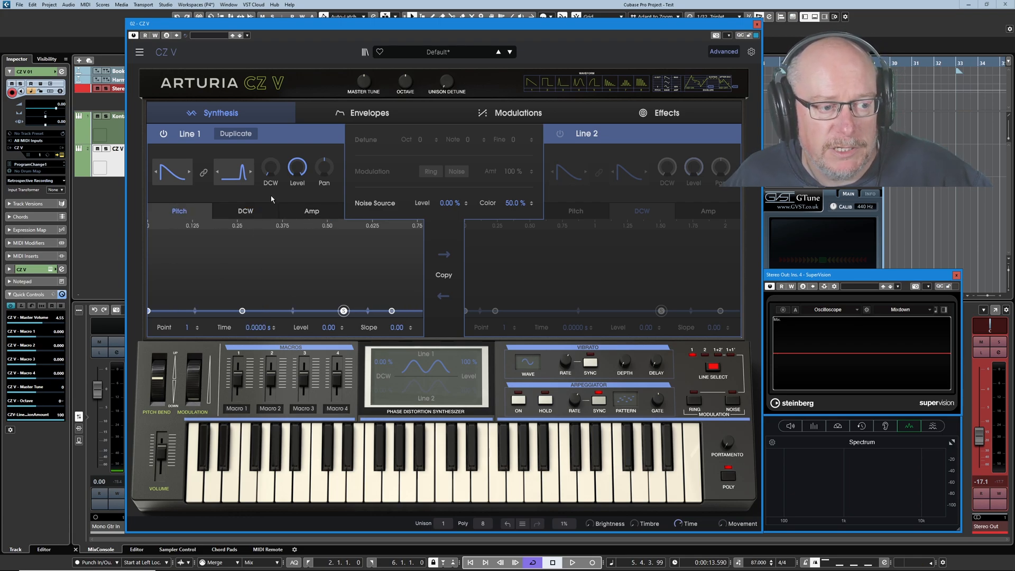
left_click(245, 211)
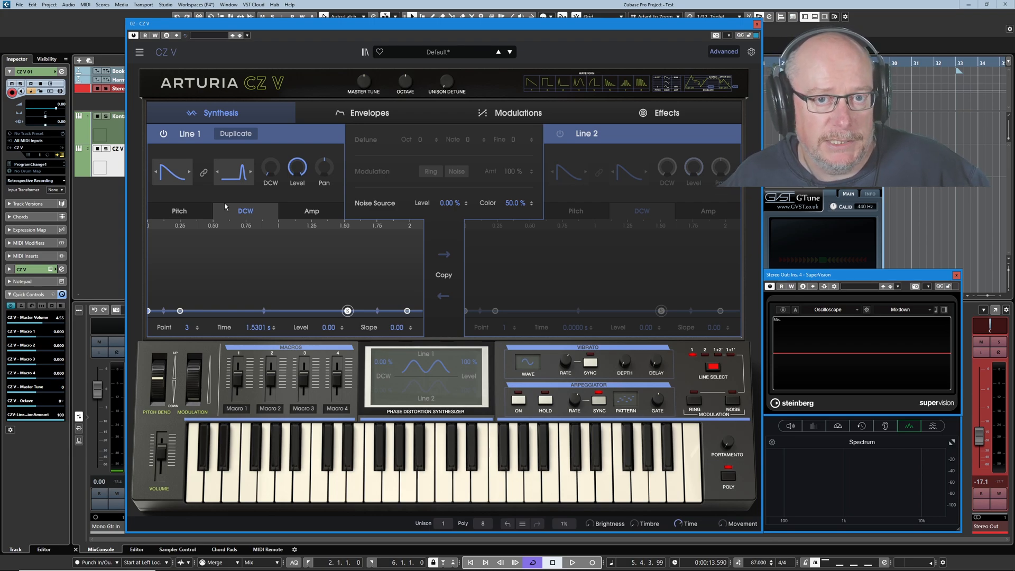
left_click(230, 236)
left_click(276, 292)
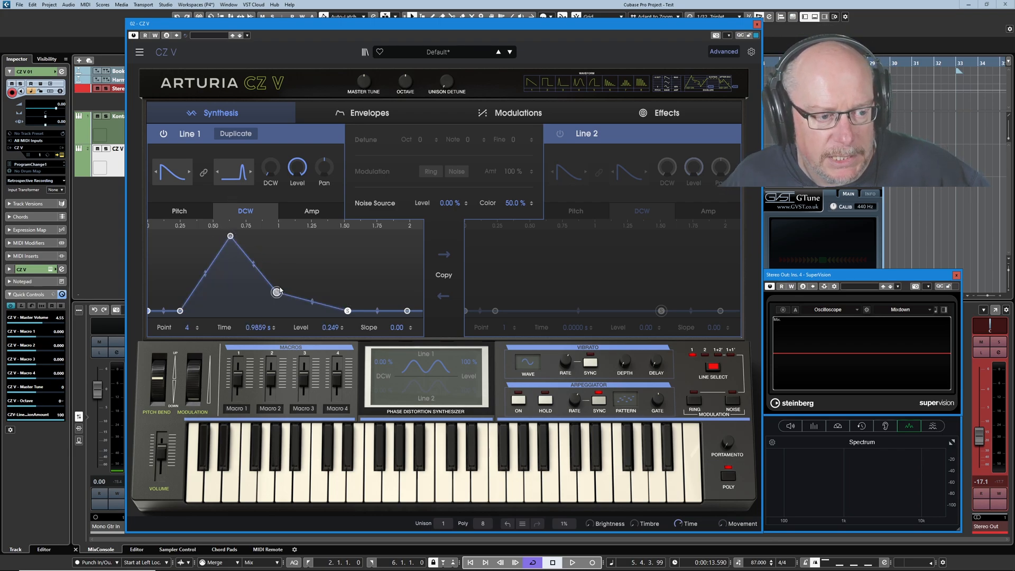
left_click_drag(347, 311, 325, 235)
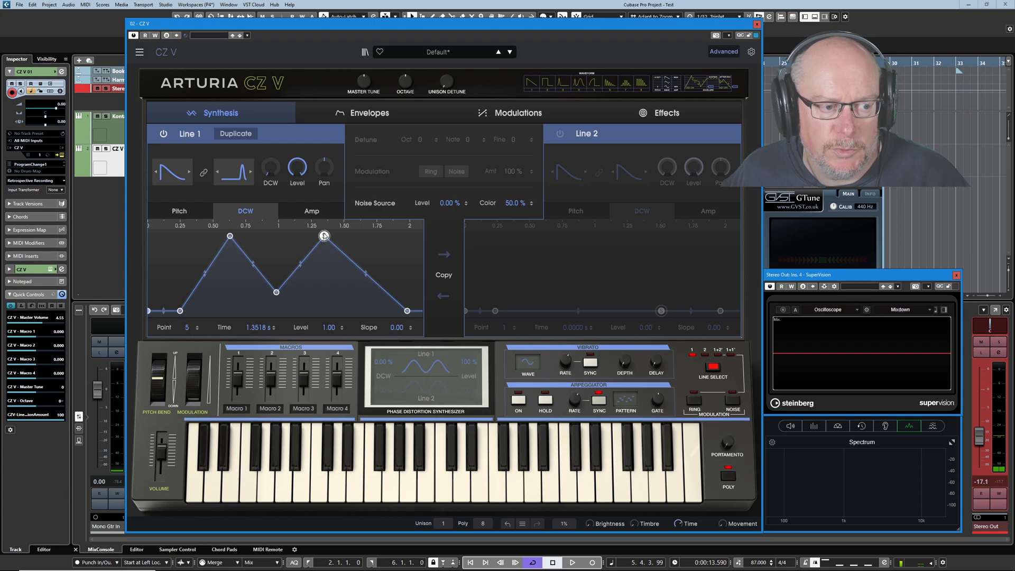
Step: Make the first peak the sustain point of Line 1's DCW envelope and delete the dip and second peak
left_click(230, 236)
right_click(229, 236)
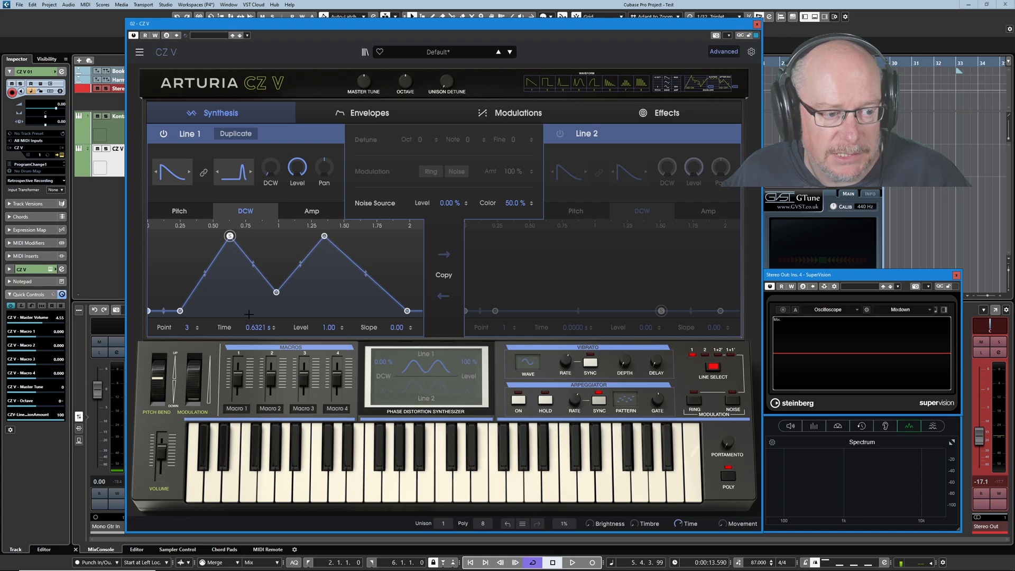
left_click(276, 292)
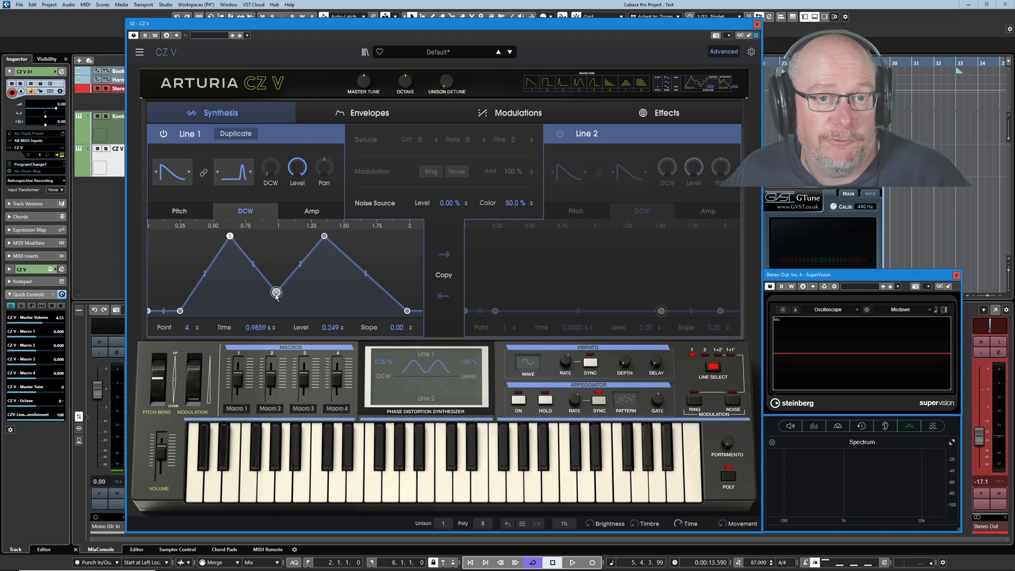
double_click(276, 292)
double_click(324, 235)
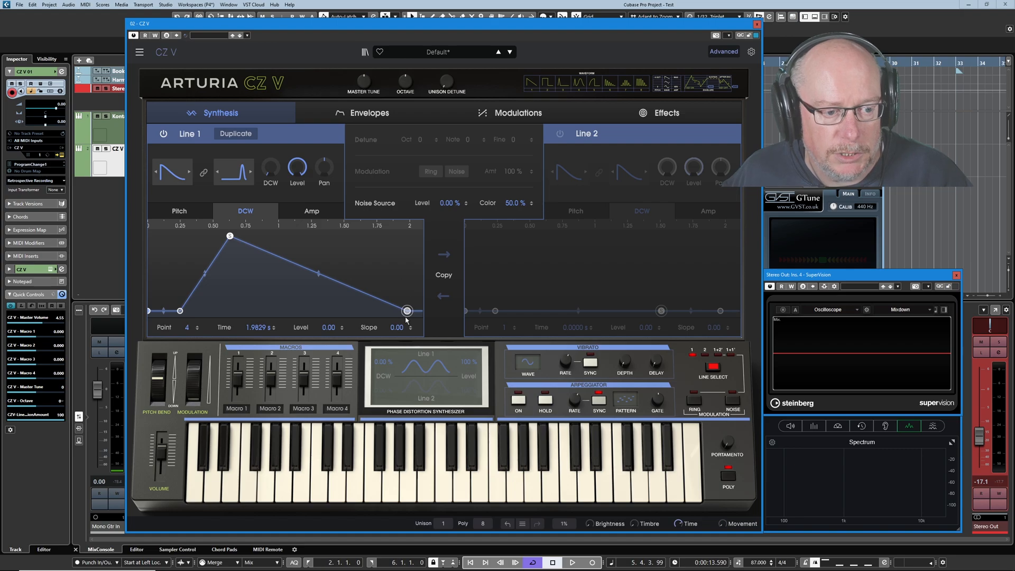
Step: Extend the final point of Line 1's DCW envelope to about 32.53 s at level 0.00
left_click_drag(408, 311, 509, 315)
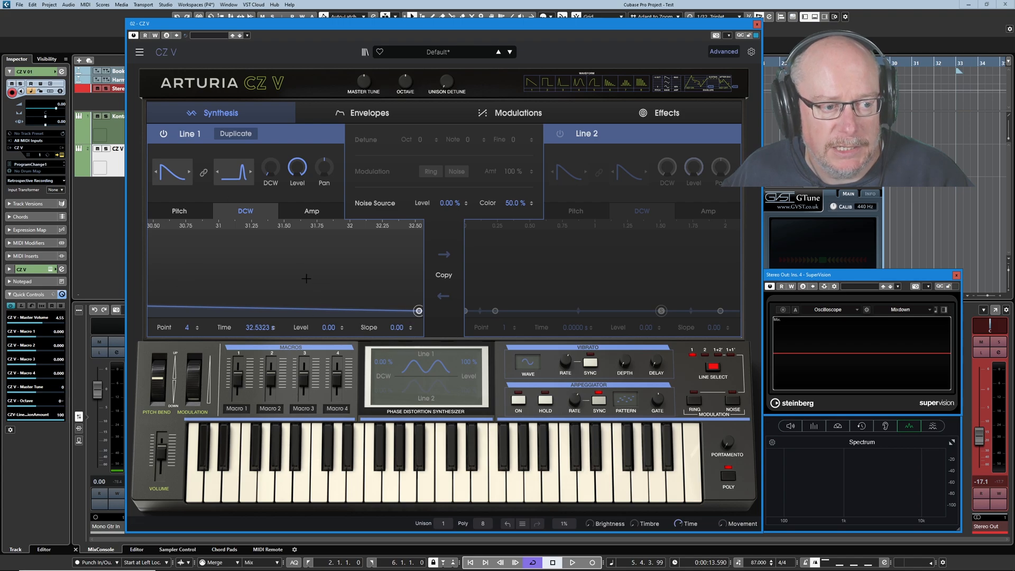
left_click(248, 215)
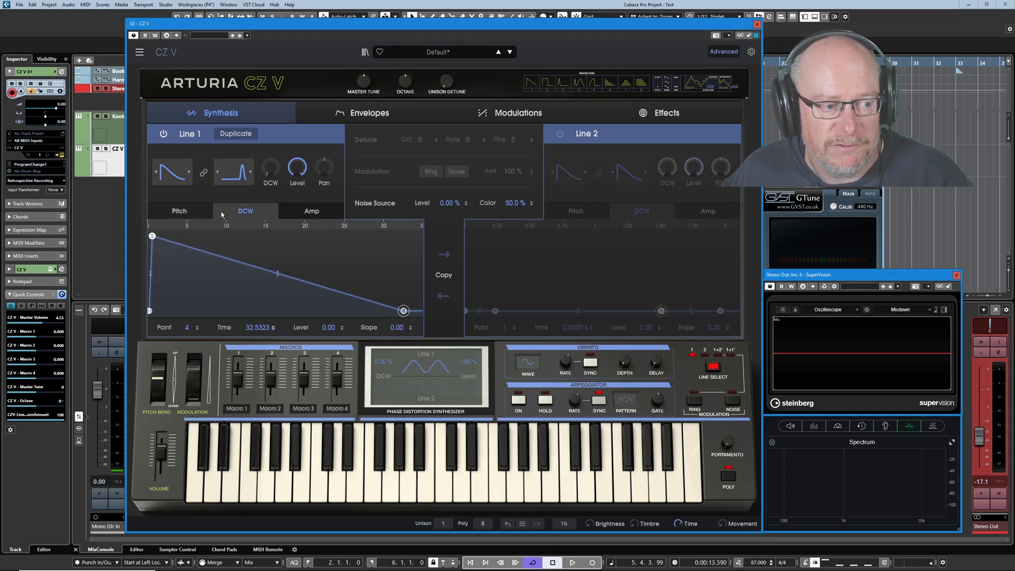
Step: Try the DCW envelope's sustain point at about 3.27 s, 1.56 s and 0.25 s, keeping level 1.00
left_click(152, 236)
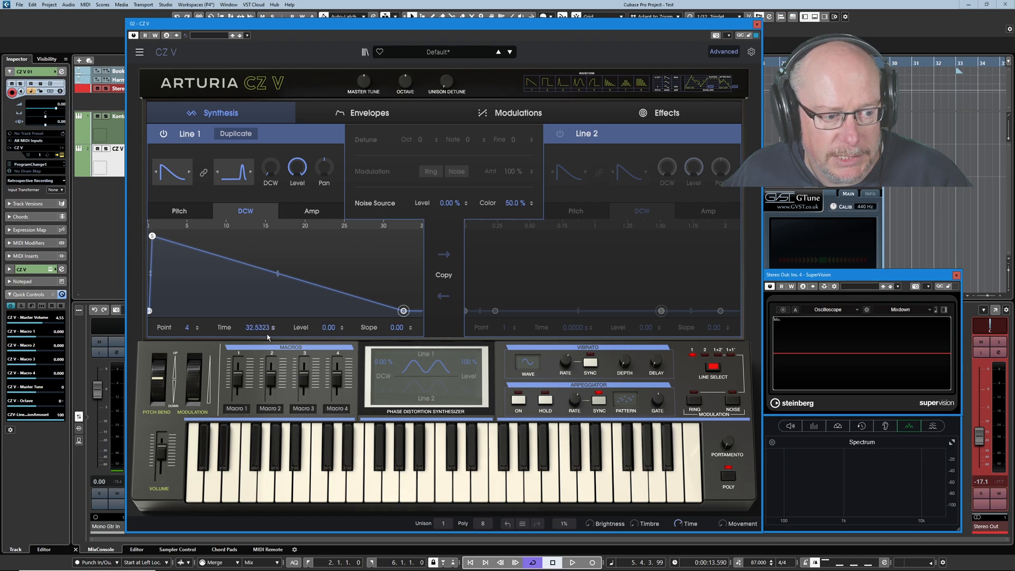
left_click(153, 236)
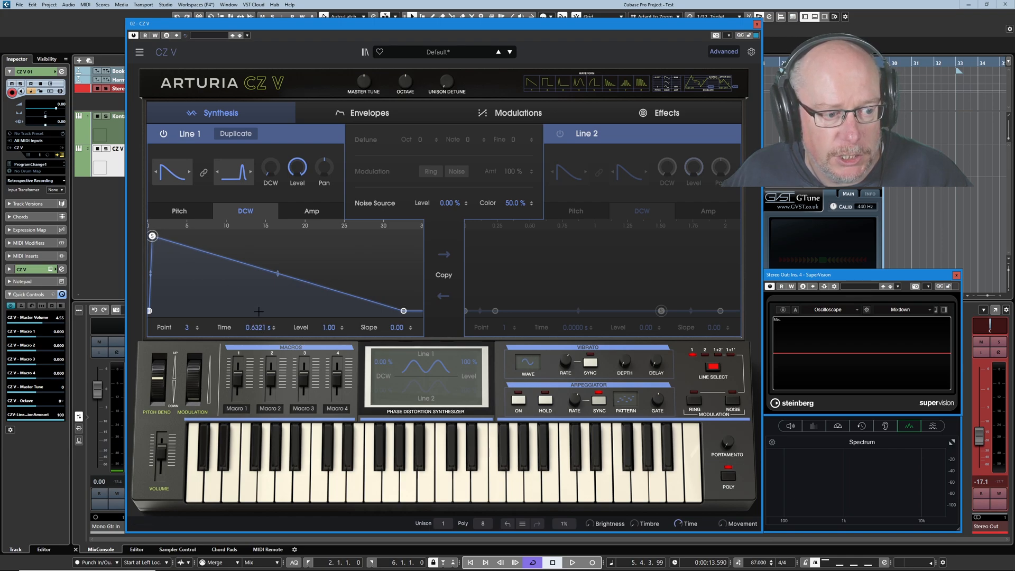
left_click_drag(152, 236, 172, 235)
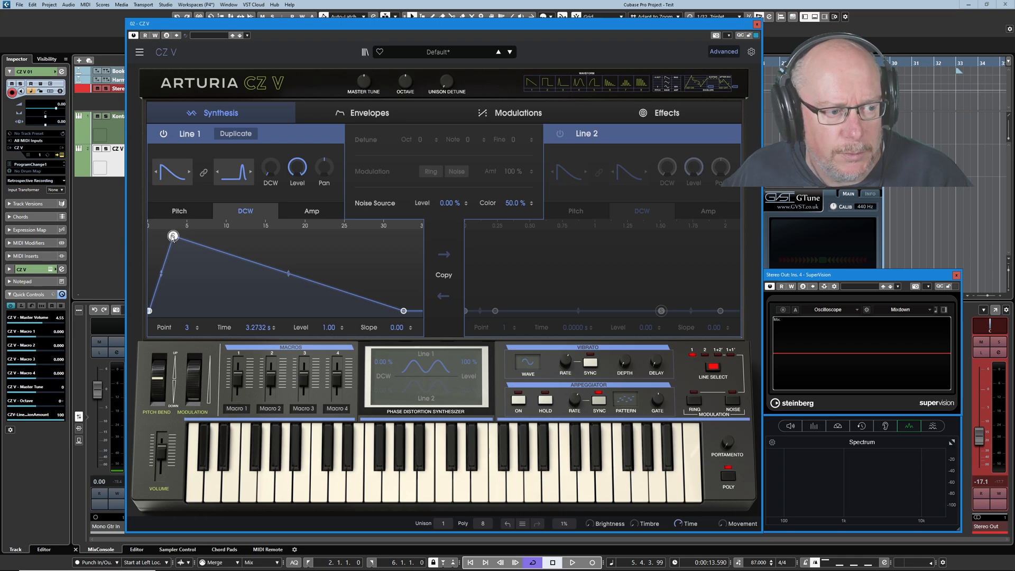
left_click_drag(173, 235, 160, 236)
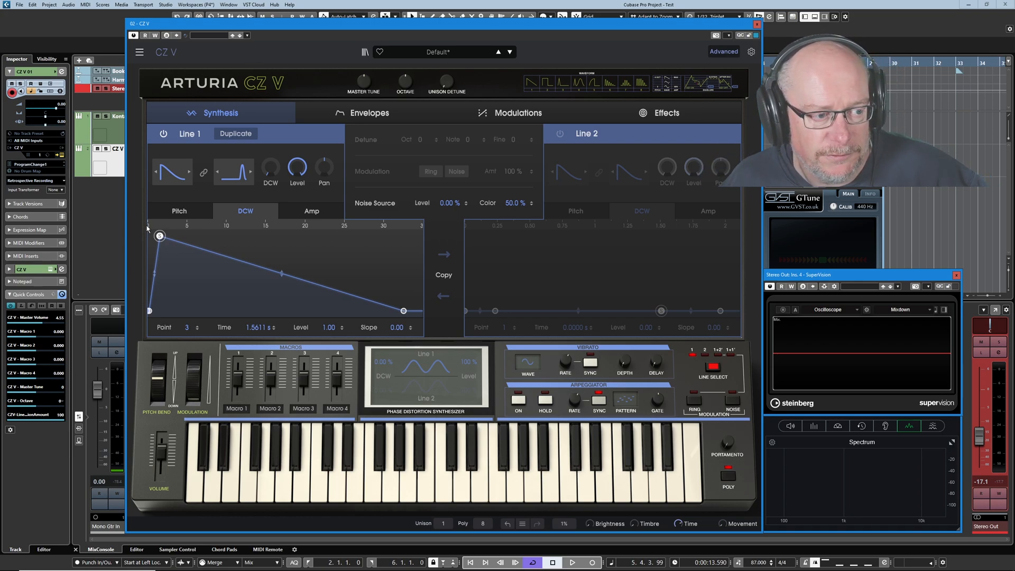
left_click_drag(160, 236, 150, 236)
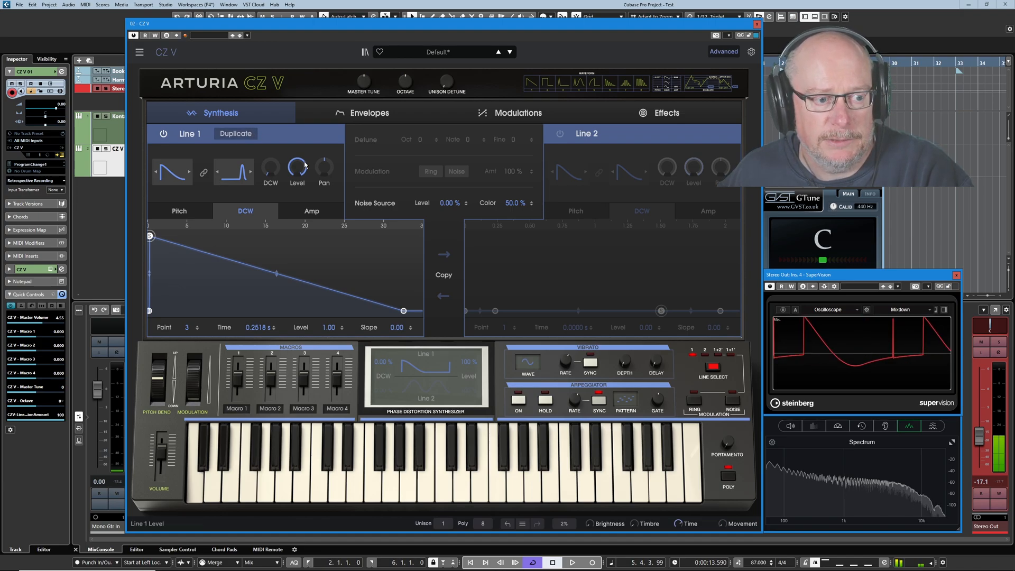
Step: Keep Line 1's DCW amount at 0% and move its DCW envelope's sustain point to about 7.91 s
mouse_move(270, 168)
left_mouse_down()
mouse_move(270, 101)
mouse_move(270, 172)
left_mouse_up()
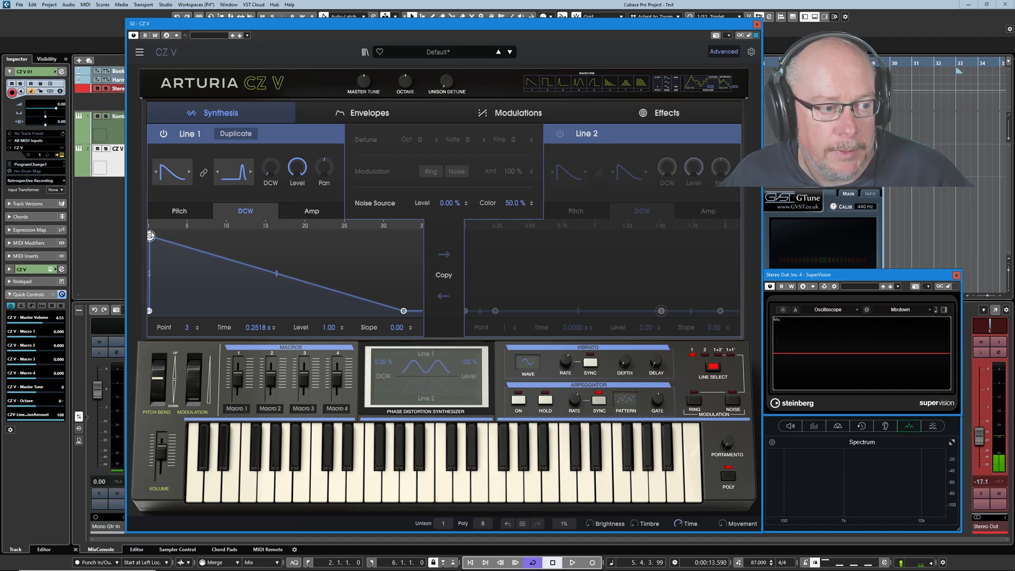
left_click_drag(150, 236, 210, 236)
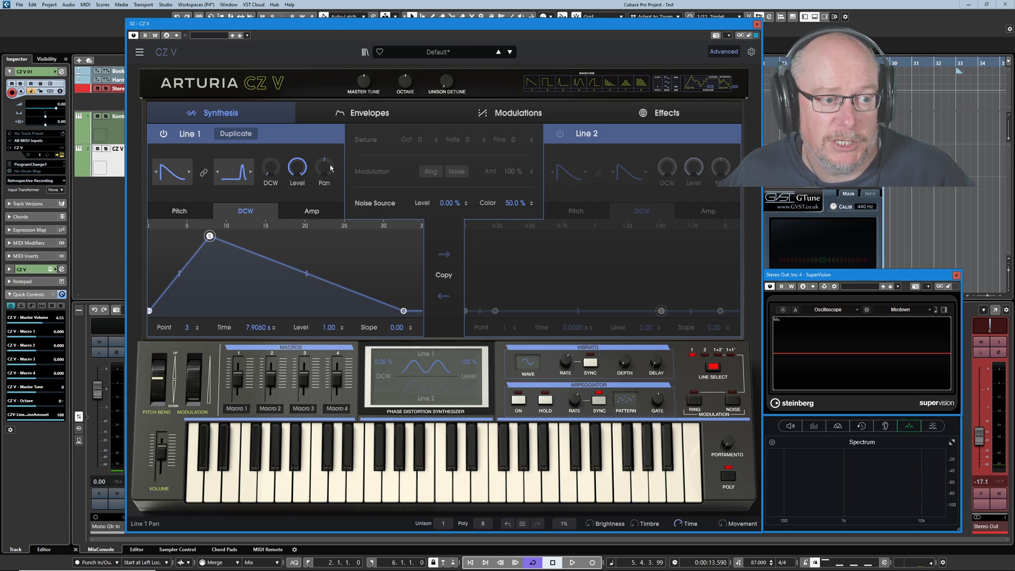
Step: Check the sound with Line 1's DCW amount at 0%, and raise the amount to about 51%
mouse_move(271, 170)
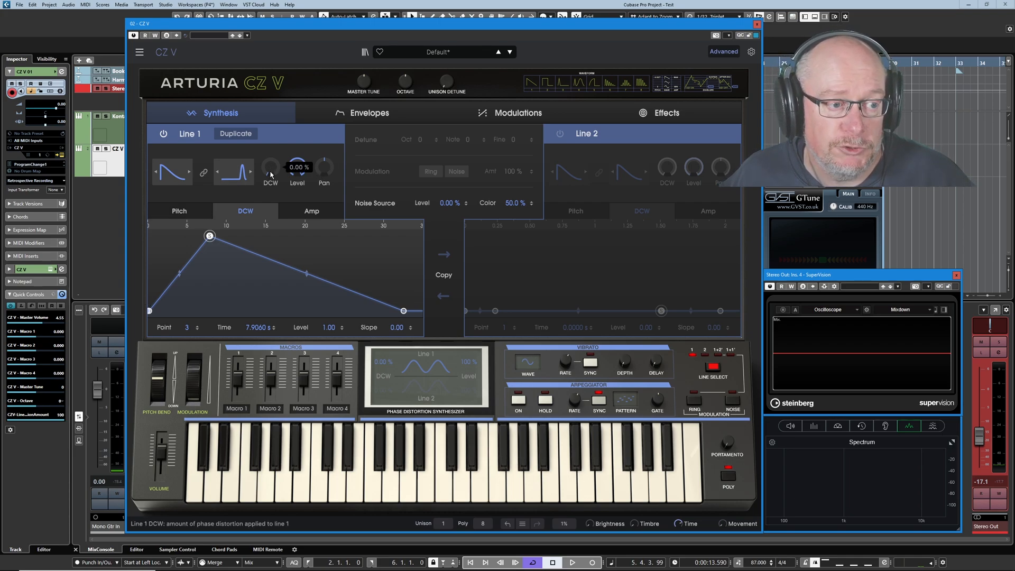
mouse_move(271, 167)
left_mouse_down()
mouse_move(270, 150)
mouse_move(271, 175)
left_mouse_up()
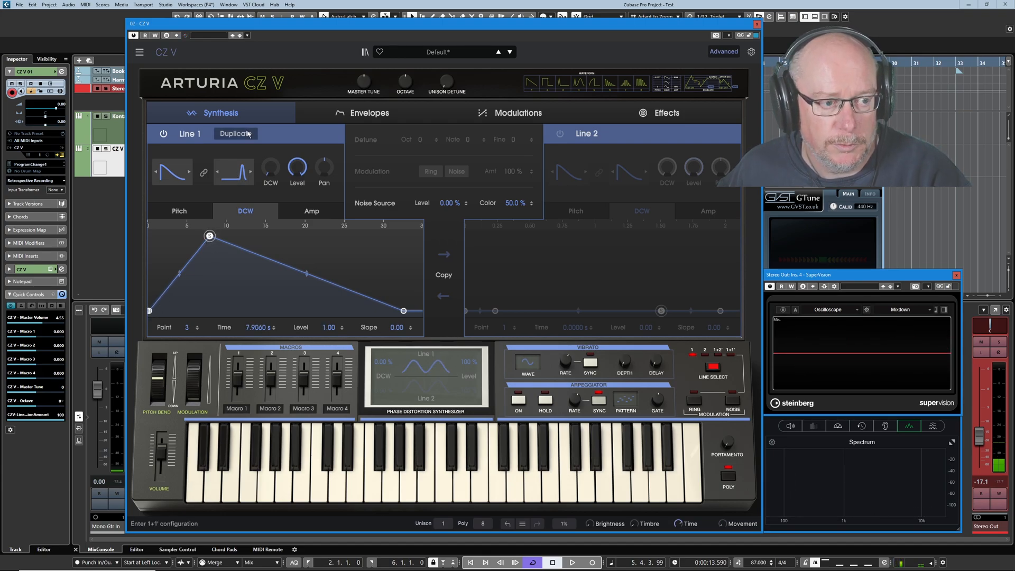
left_click_drag(271, 169, 270, 145)
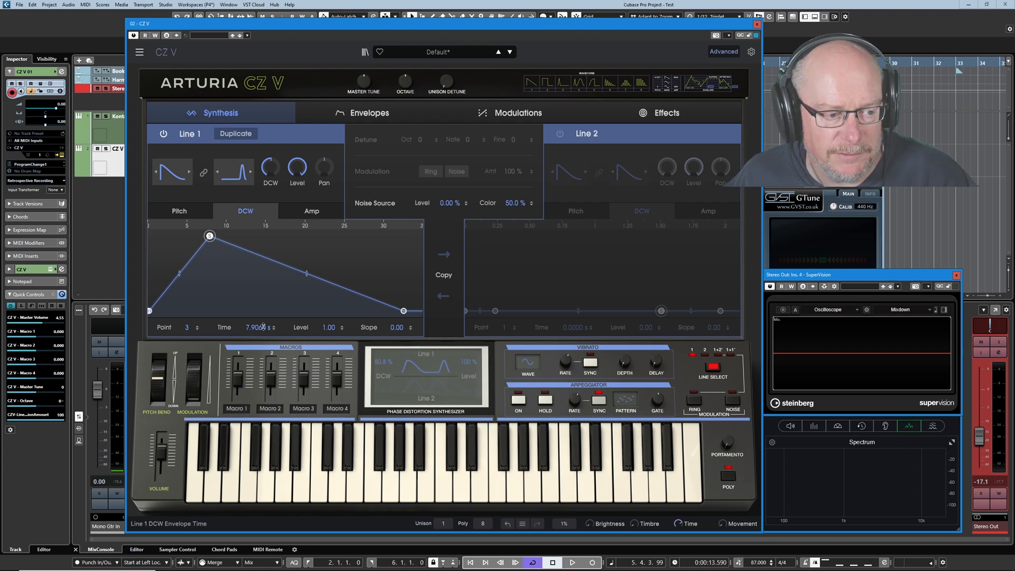
Step: Shorten Line 1's DCW envelope by moving its final point to about 9.97 s and its sustain point to about 0.80 s
left_click(404, 312)
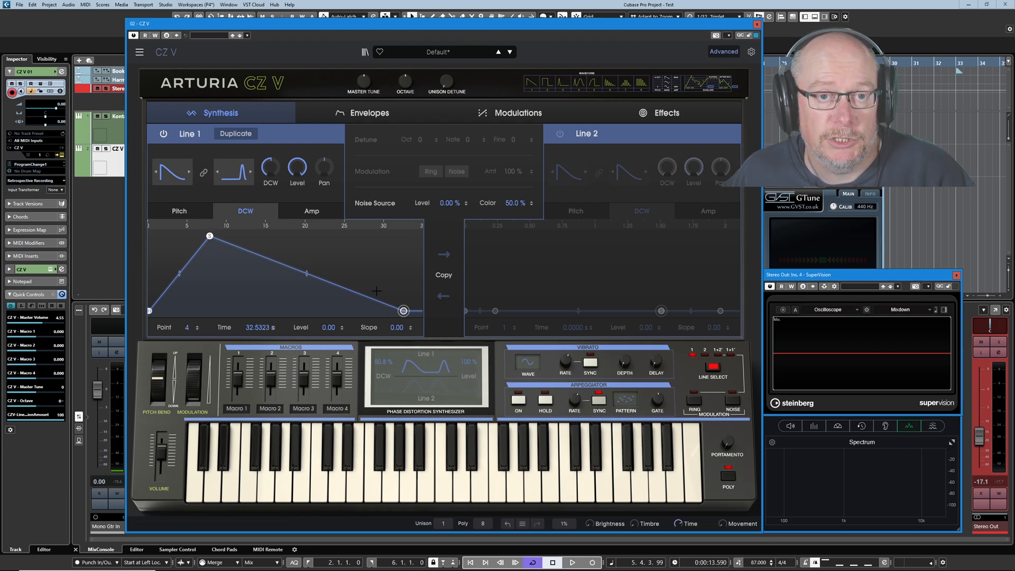
left_click_drag(250, 327, 250, 367)
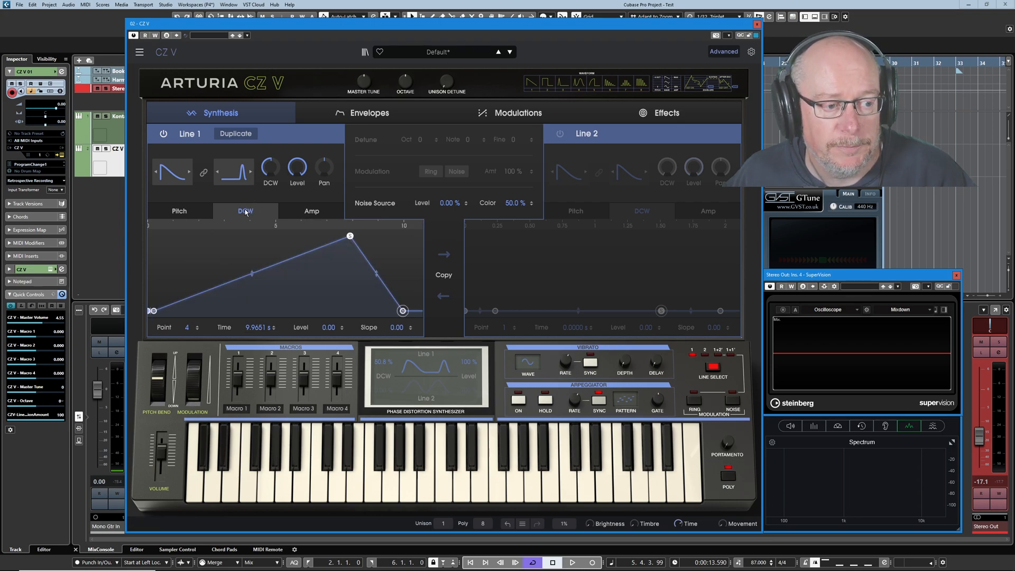
left_click(349, 237)
left_click_drag(350, 238, 168, 224)
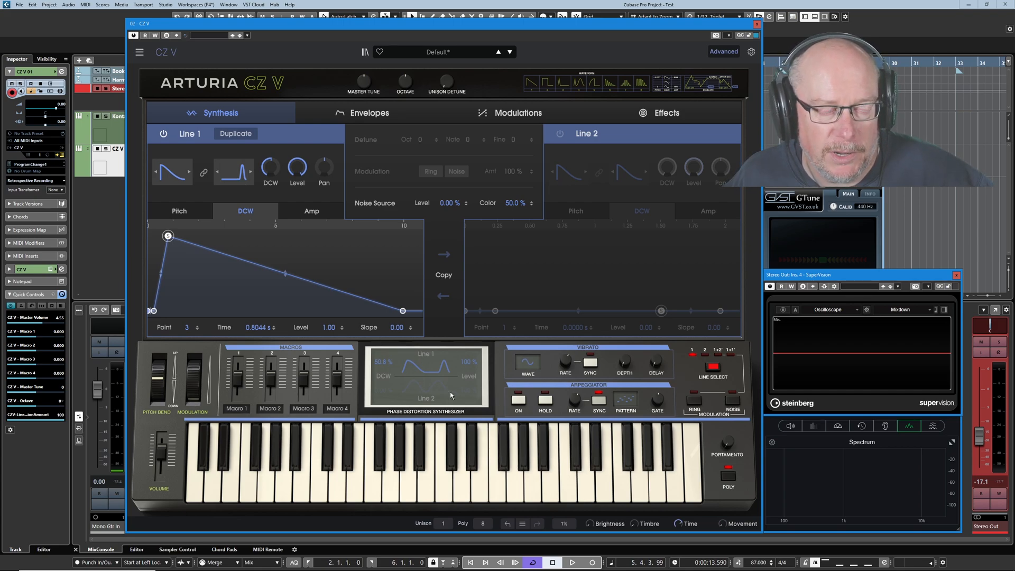
Step: Link Line 1's two waveforms and try Square and DblSine before setting the pair to SawPulse
left_click(203, 173)
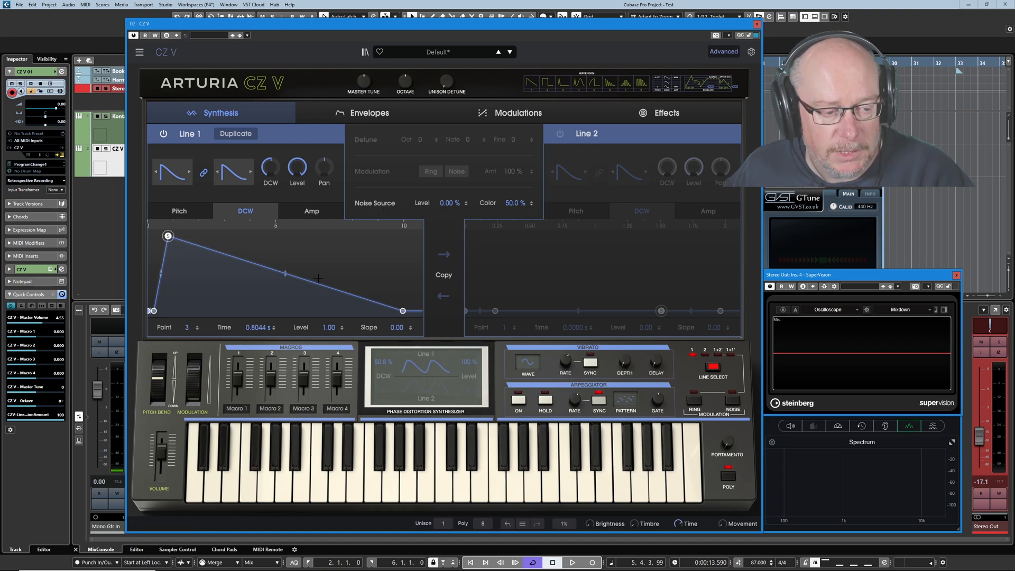
left_click(172, 173)
left_click(217, 198)
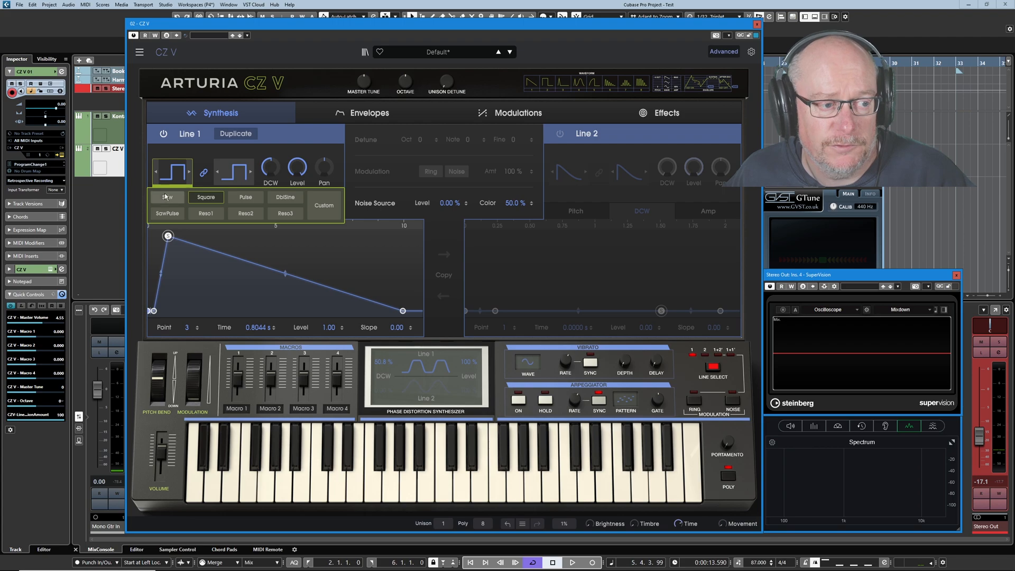
left_click(281, 197)
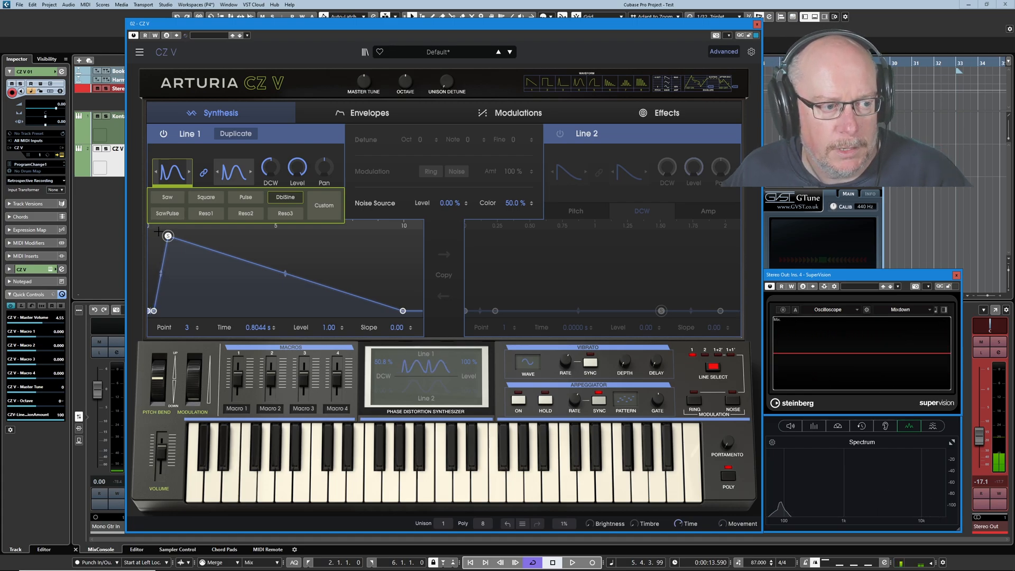
left_click(167, 214)
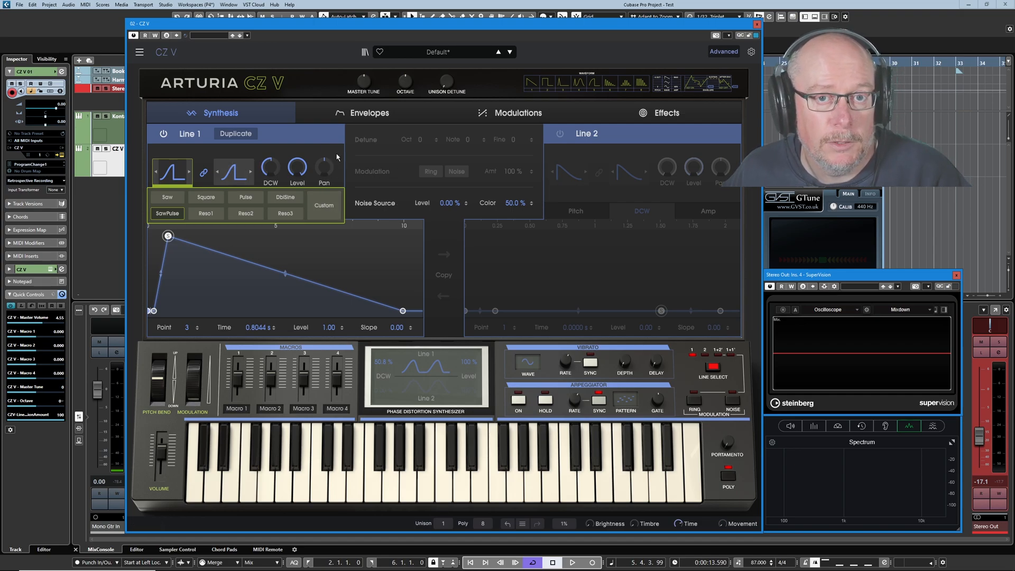
left_click(293, 134)
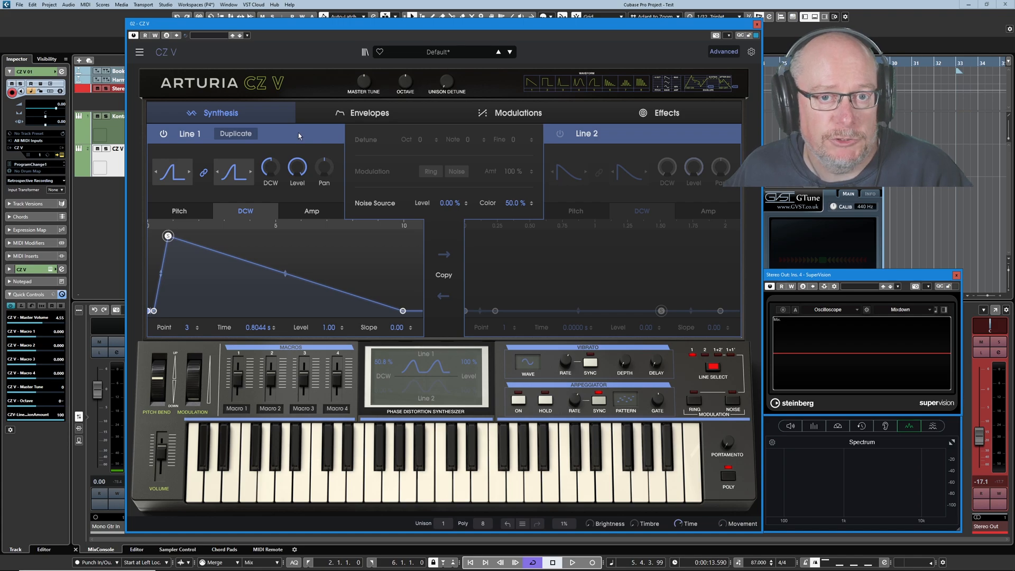
Step: Turn on Line 2 and set its second waveform to DblSine, keeping Saw as the first
left_click(560, 134)
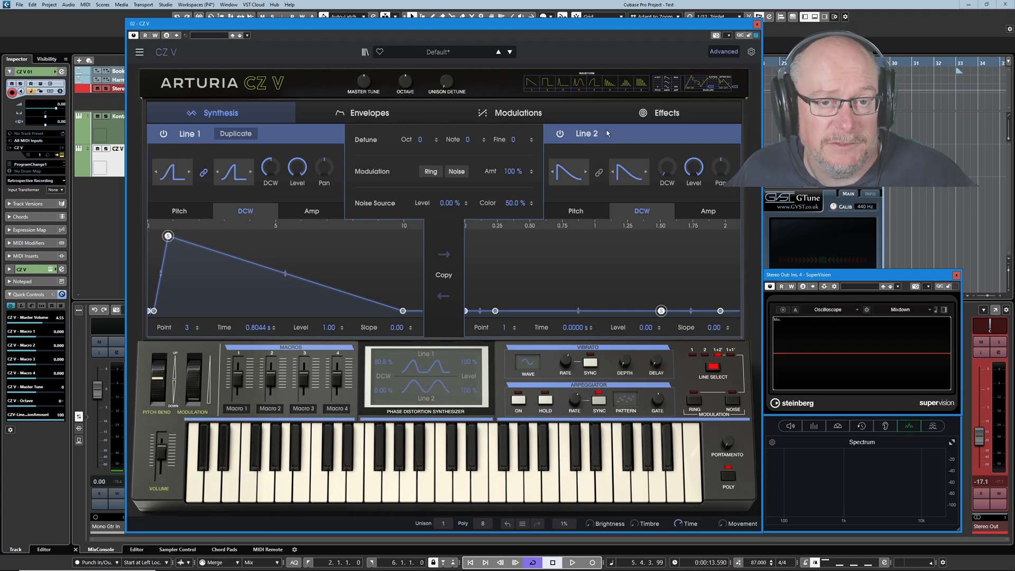
left_click(624, 175)
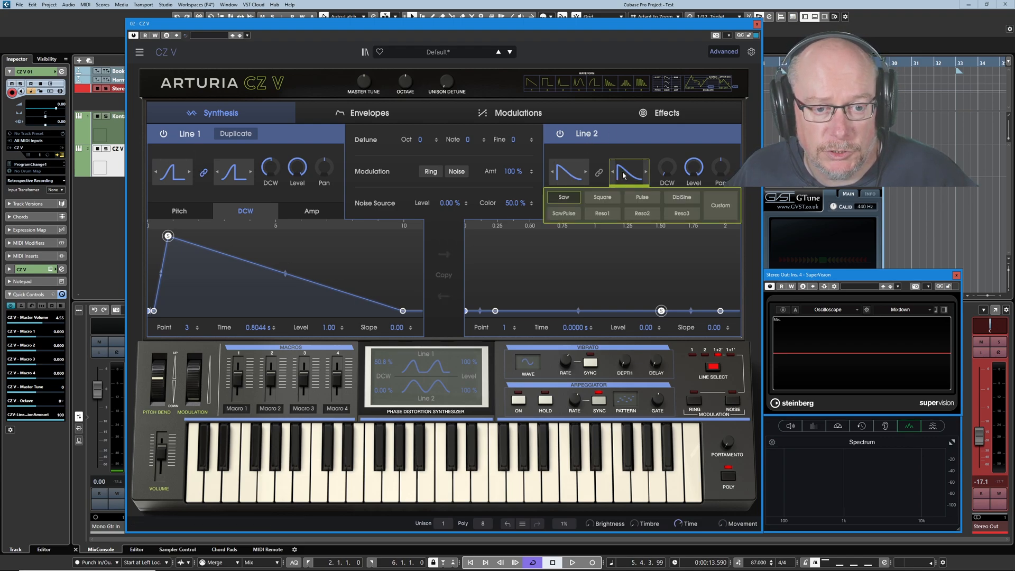
left_click(686, 197)
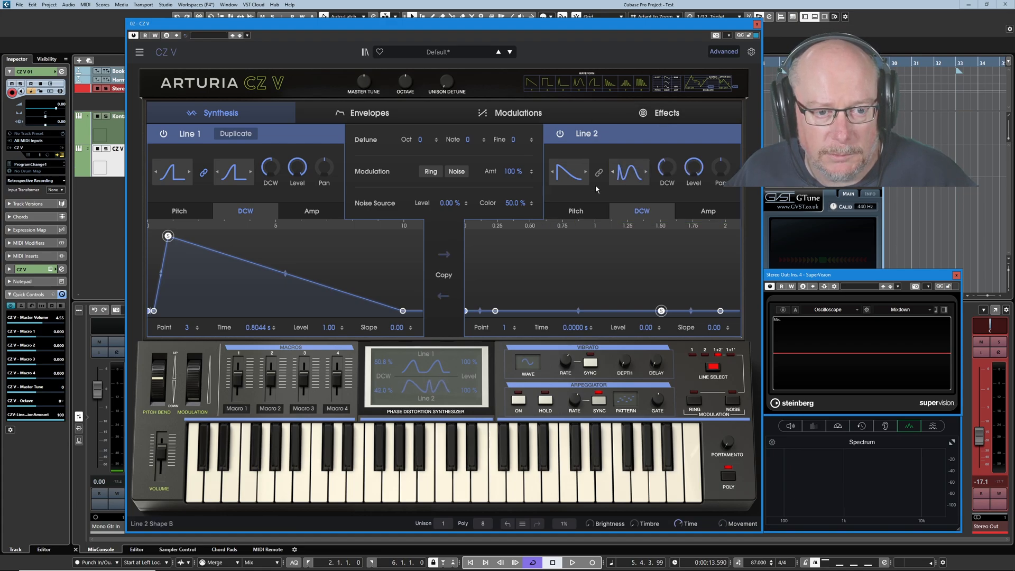
Step: Set Line 1's DCW amount to about 39% and raise Line 2's DCW amount
mouse_move(270, 167)
left_mouse_down()
mouse_move(270, 182)
mouse_move(259, 163)
left_mouse_up()
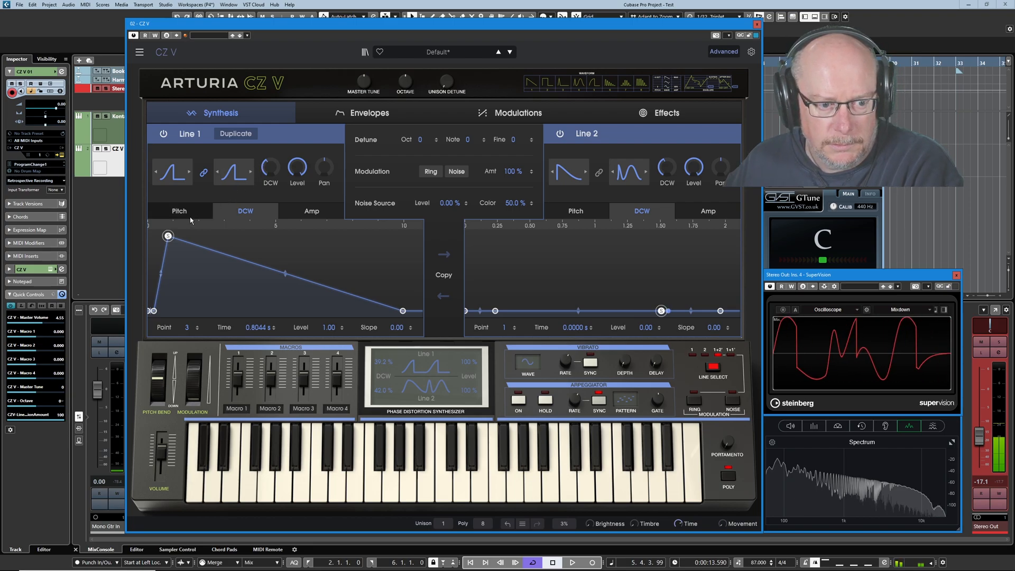
scroll(667, 169, "up", 10)
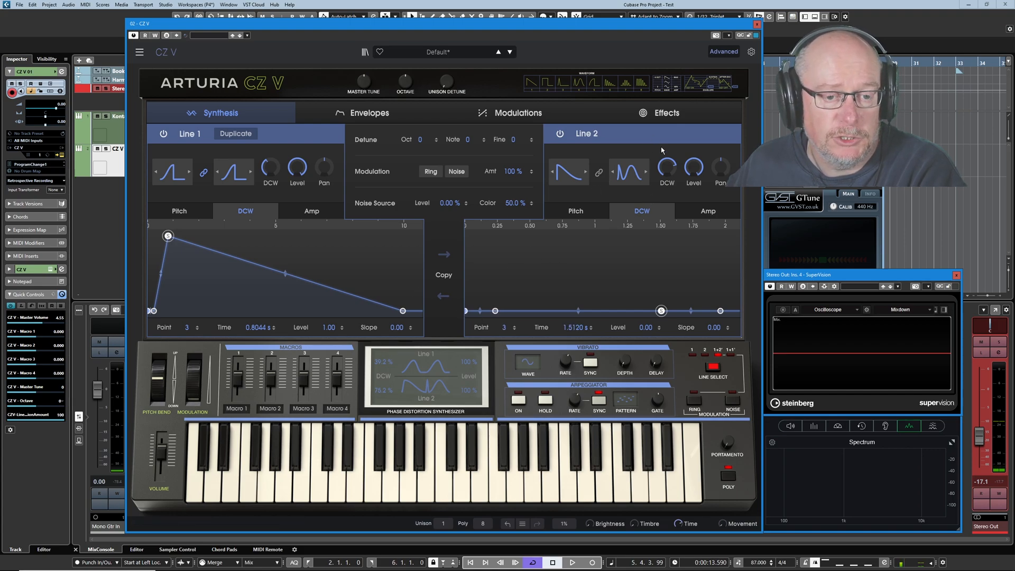
left_click_drag(667, 167, 667, 172)
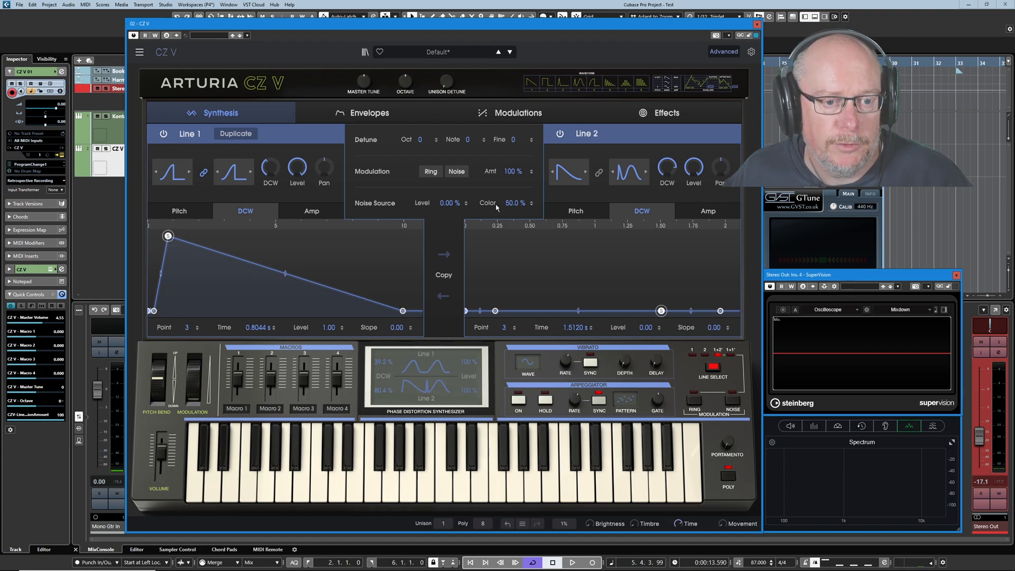
Step: Switch Line 1 off and back on, and do the same with Line 2
left_click(164, 133)
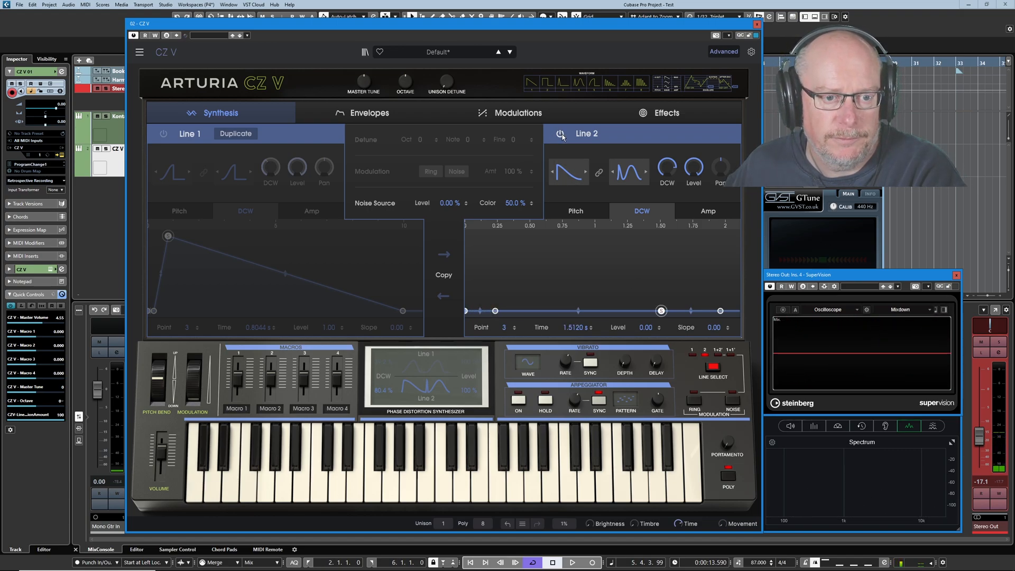
left_click(163, 133)
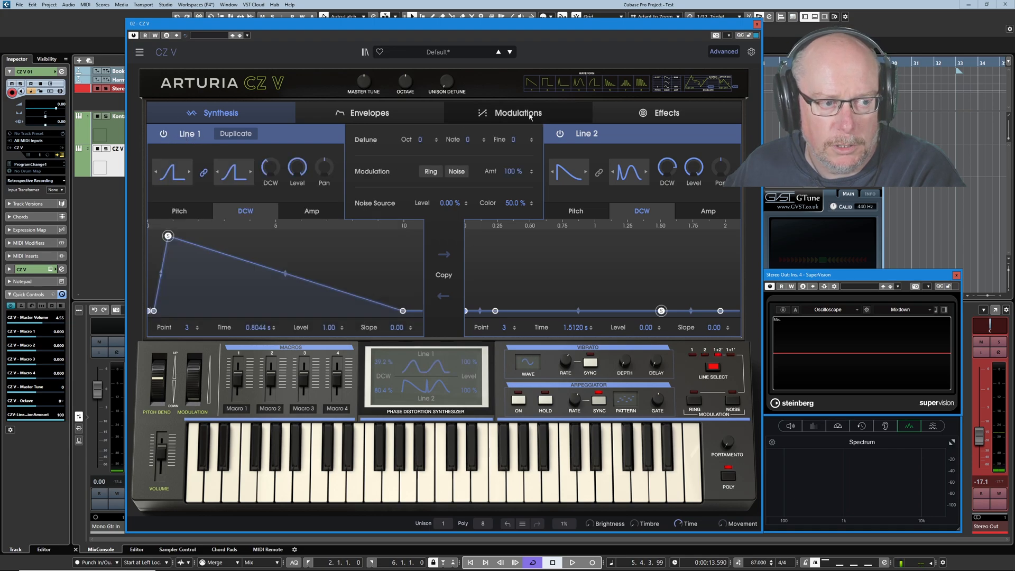
left_click(559, 133)
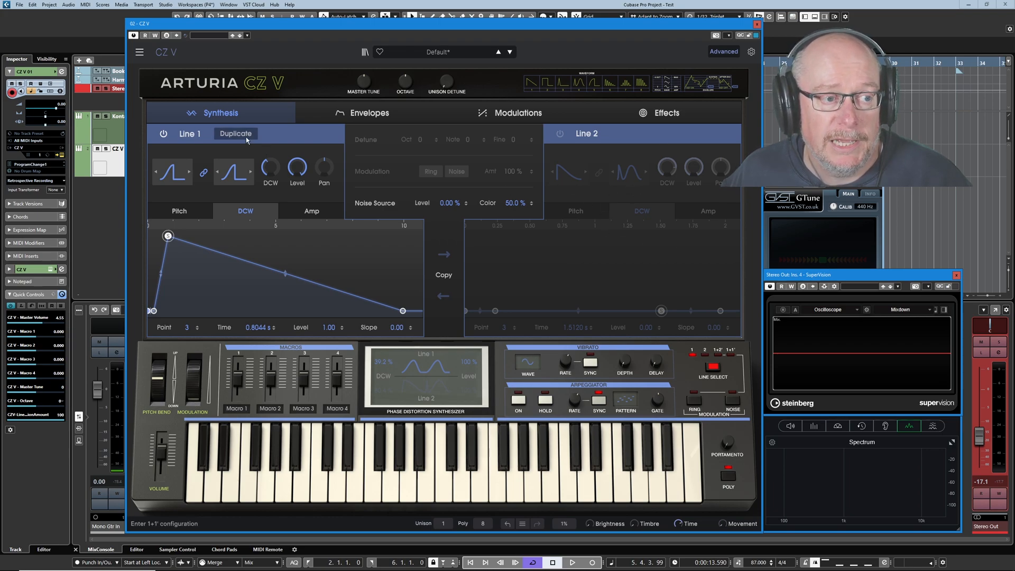
left_click(560, 134)
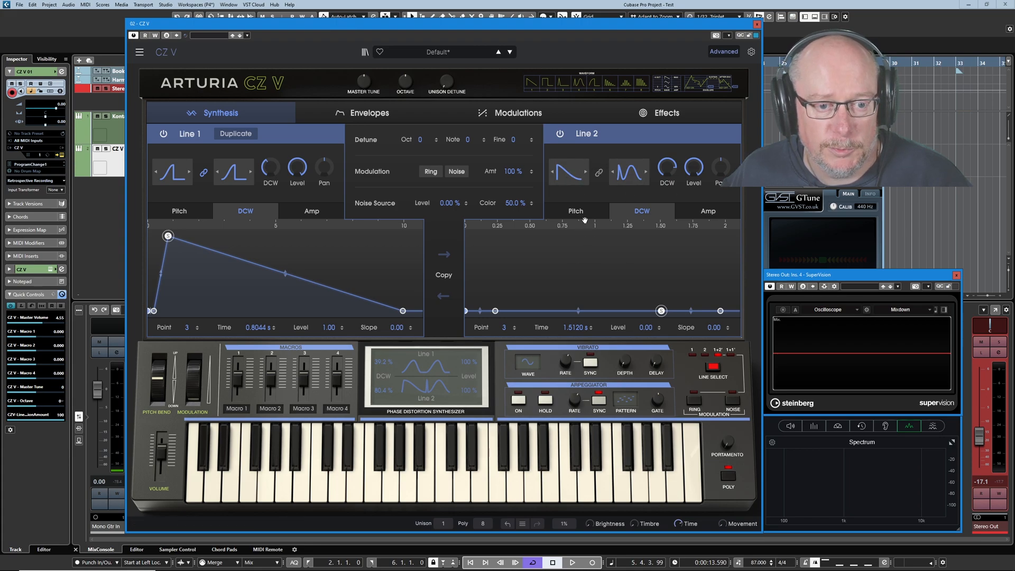
Step: Replace Line 2 with a duplicate of Line 1, switching back to Line 2 once for comparison
left_click(235, 134)
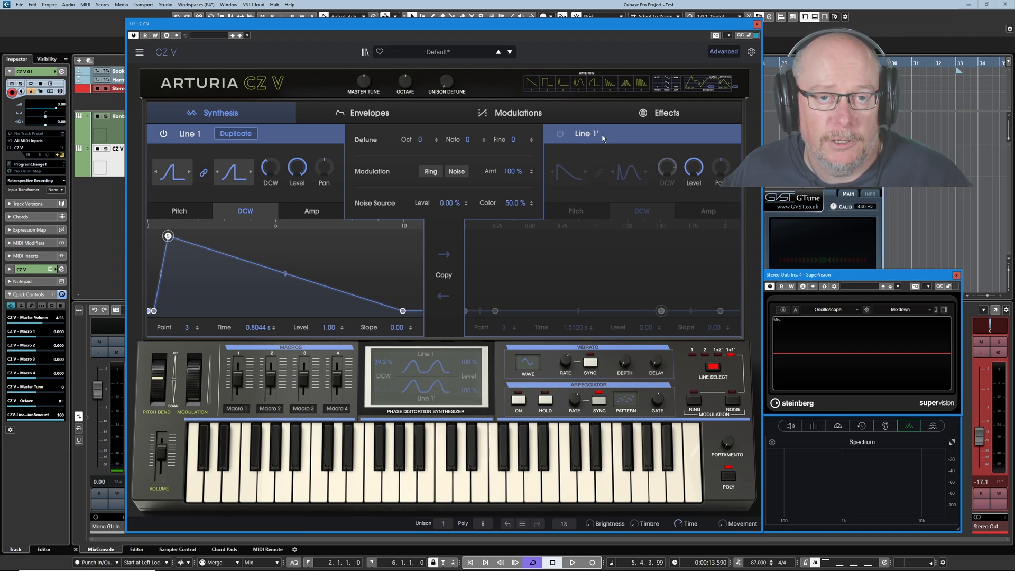
left_click(561, 135)
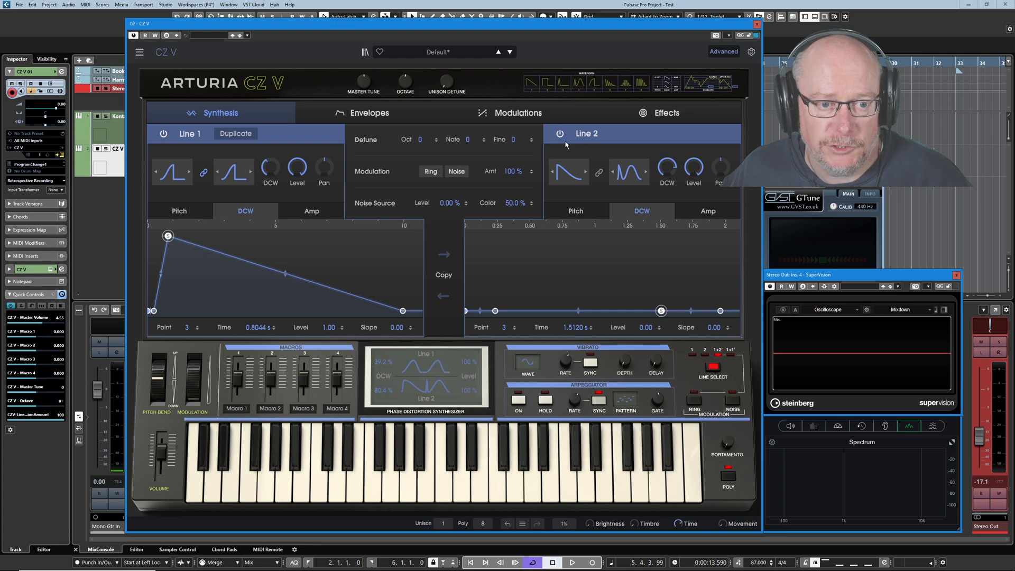
left_click(560, 135)
left_click(245, 135)
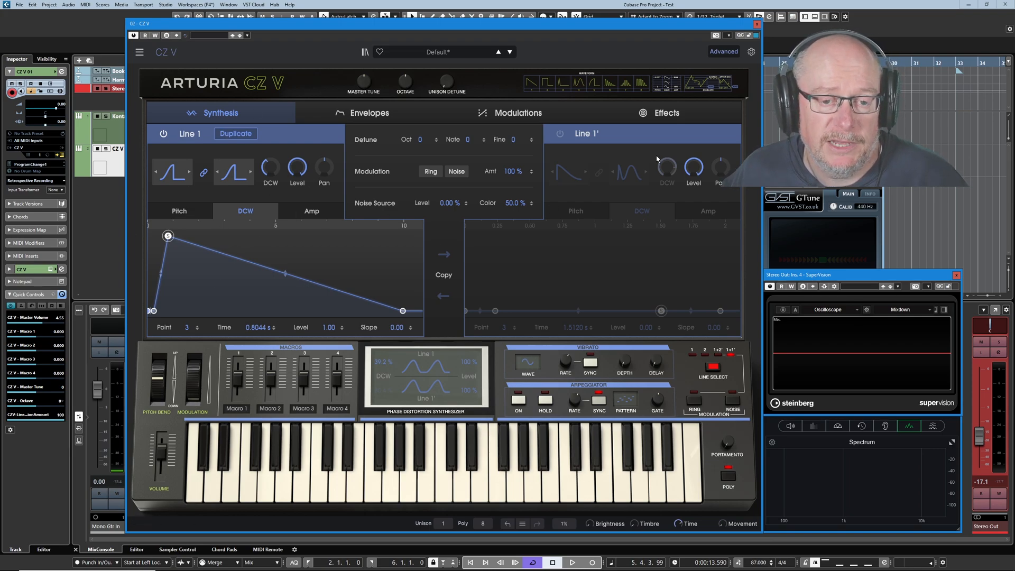
Step: Vary the Line 1' level, trying 45.6% and 74.4%, and return Line 1's pan to centre
left_click_drag(696, 161, 696, 185)
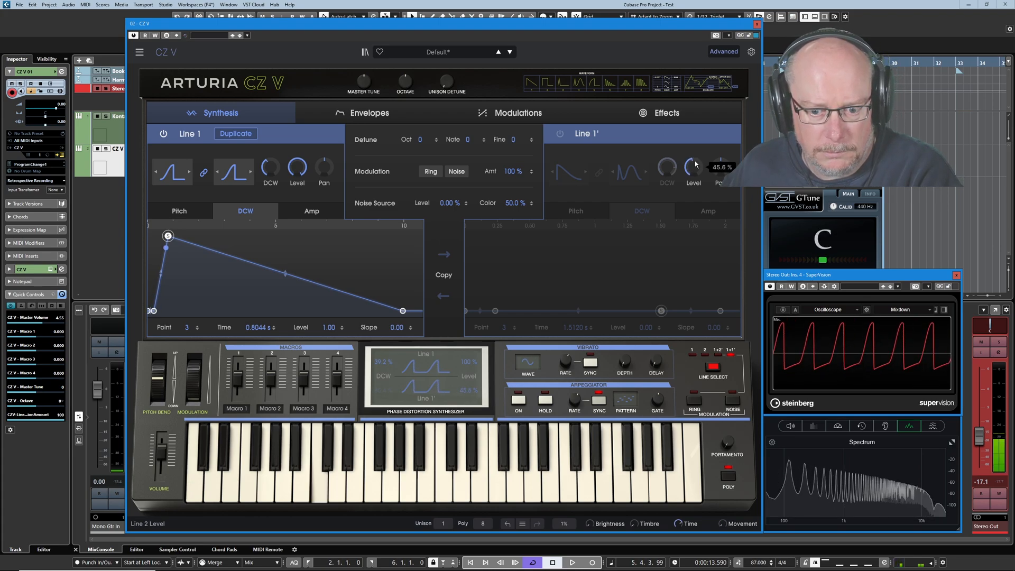
mouse_move(324, 171)
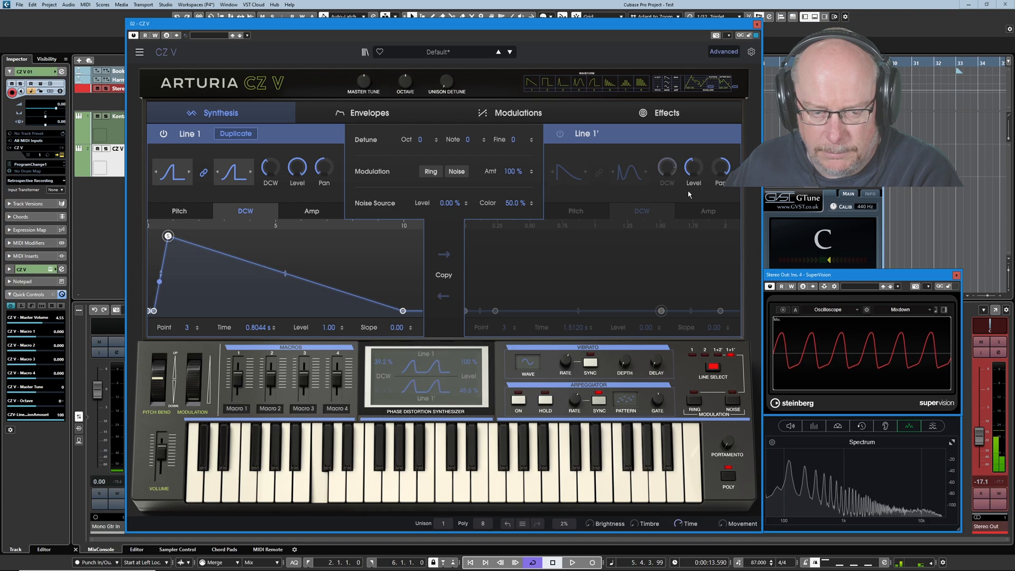
left_click_drag(693, 167, 693, 149)
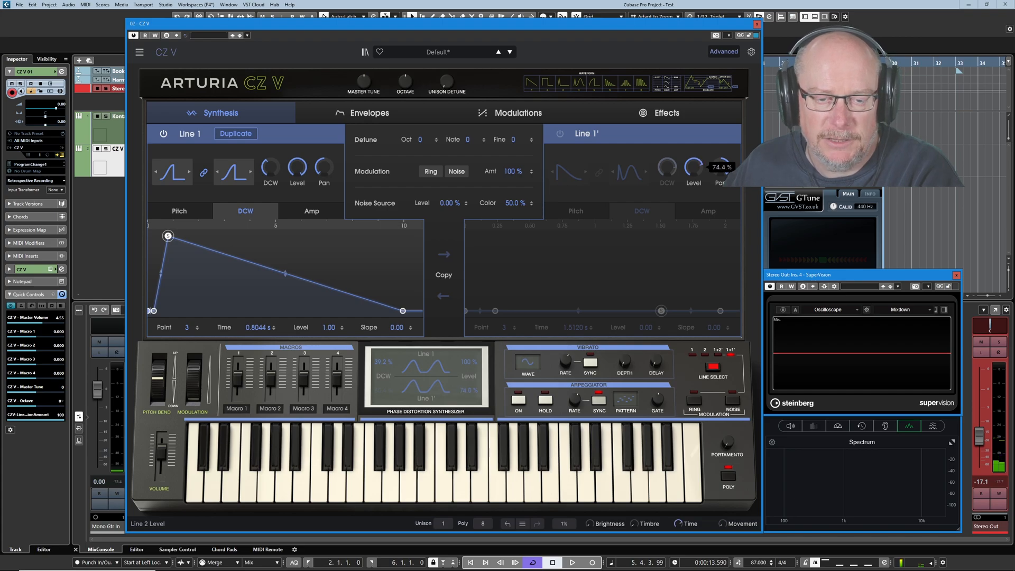
mouse_move(693, 167)
left_mouse_down()
mouse_move(694, 128)
mouse_move(693, 162)
left_mouse_up()
mouse_move(327, 166)
left_click_drag(328, 166, 328, 124)
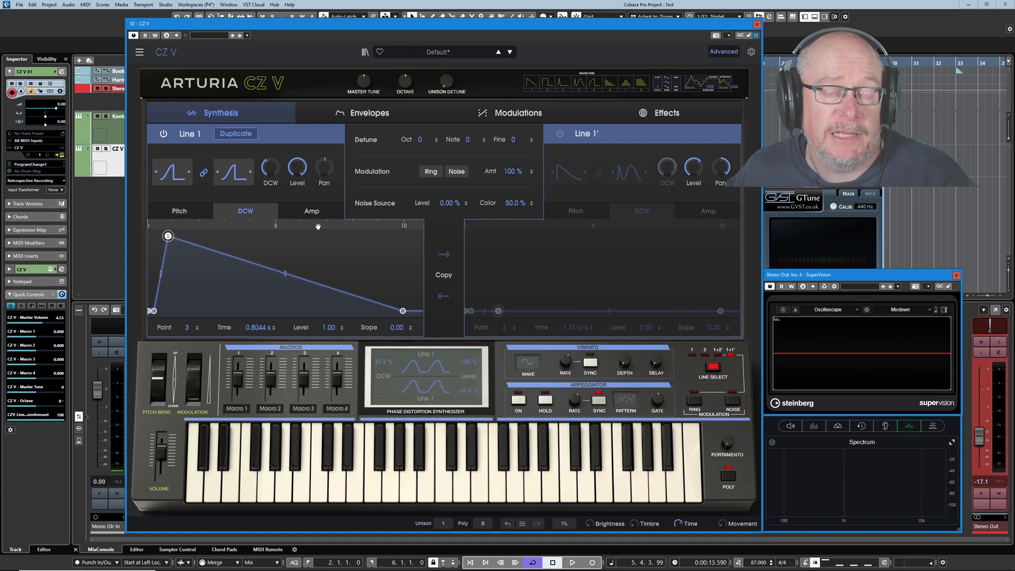
Step: Bring Line 2 back in place of the duplicate and copy Line 1's DCW envelope to it
left_click(561, 134)
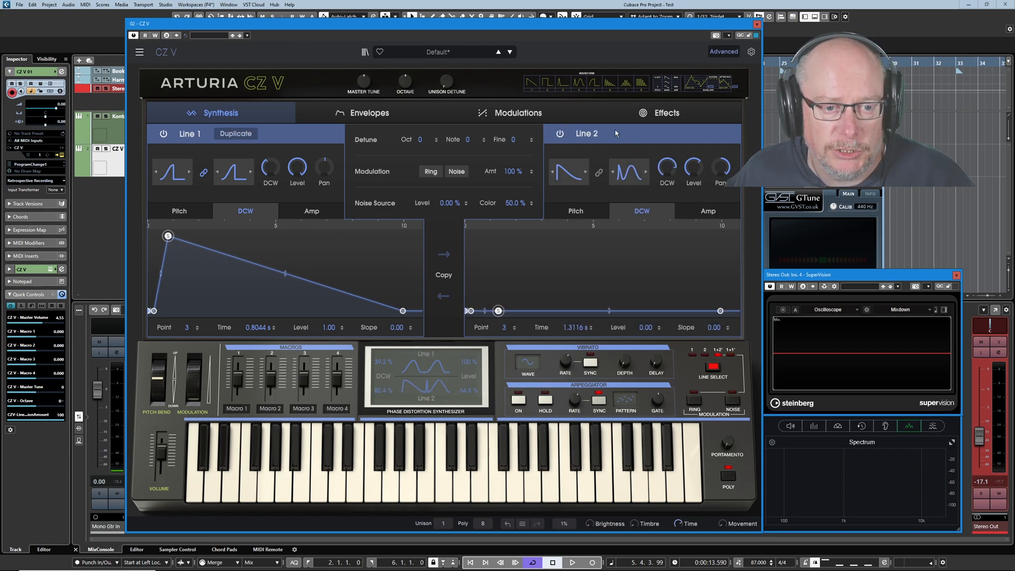
left_click(445, 256)
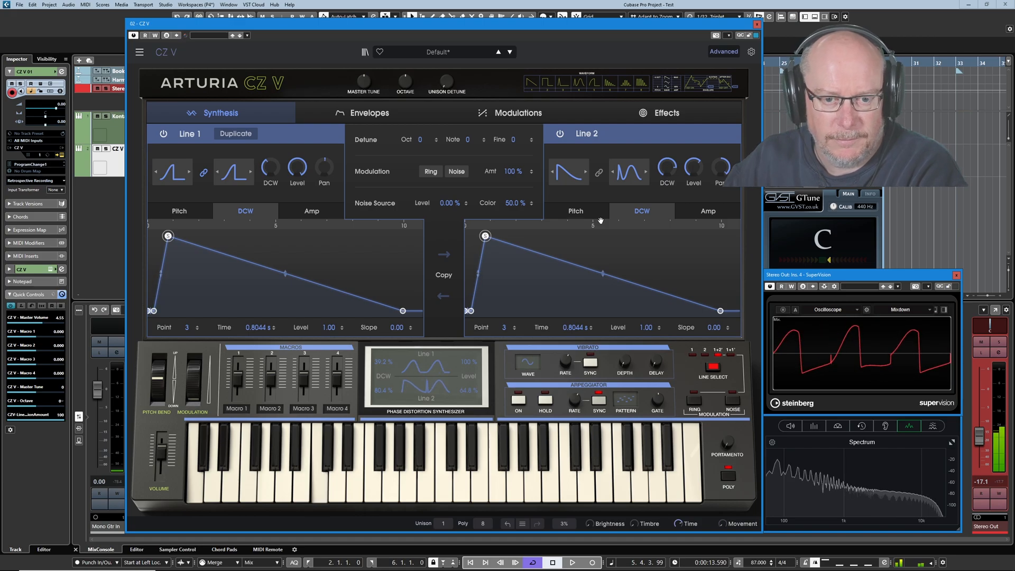
Step: Pan Line 1 to about -77.6
left_click_drag(325, 167, 325, 216)
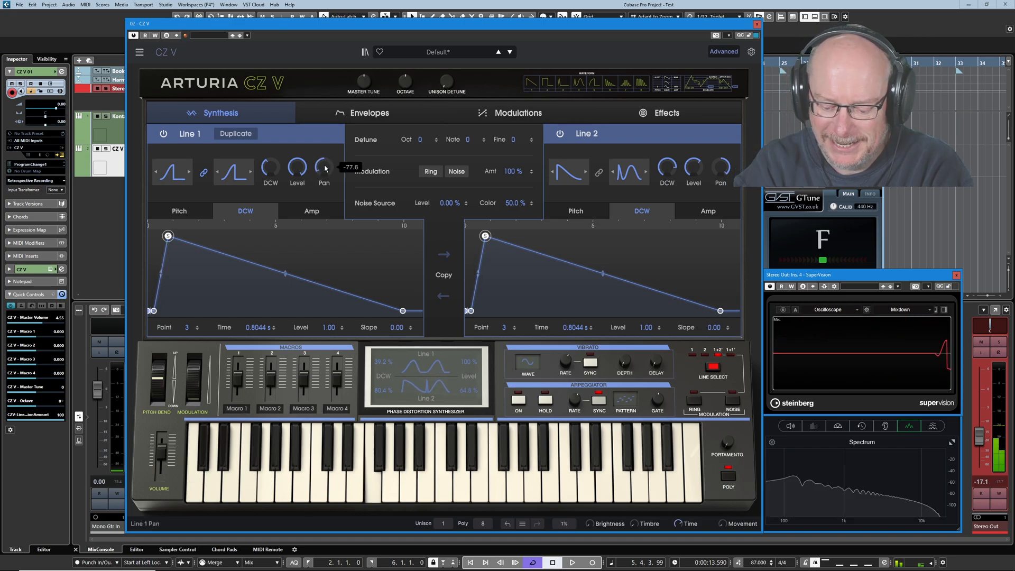